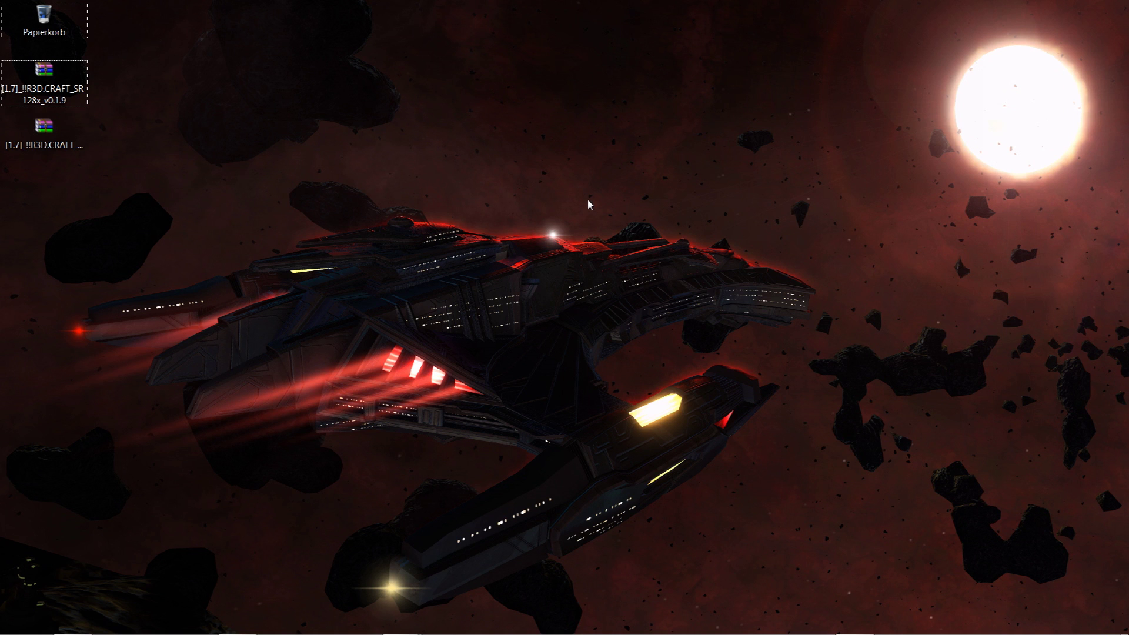
Step: Show the taskbar previews of the YouTube dashboard and texture-pack Chrome windows
mouse_move(584, 620)
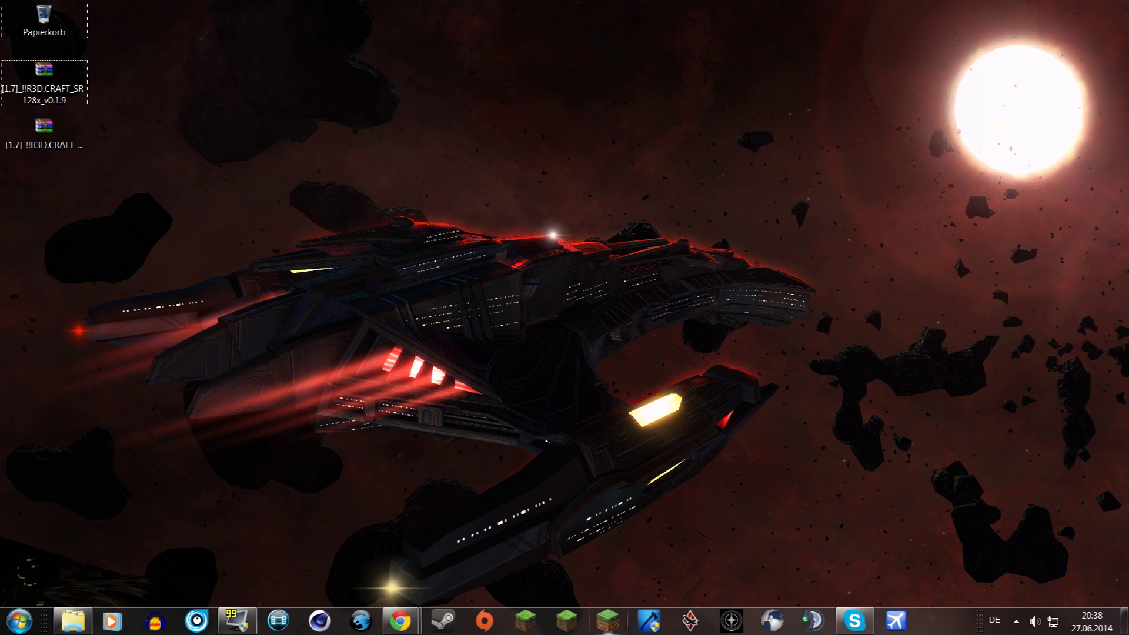
Step: Bring the YouTube dashboard window forward, then minimize it
mouse_move(400, 620)
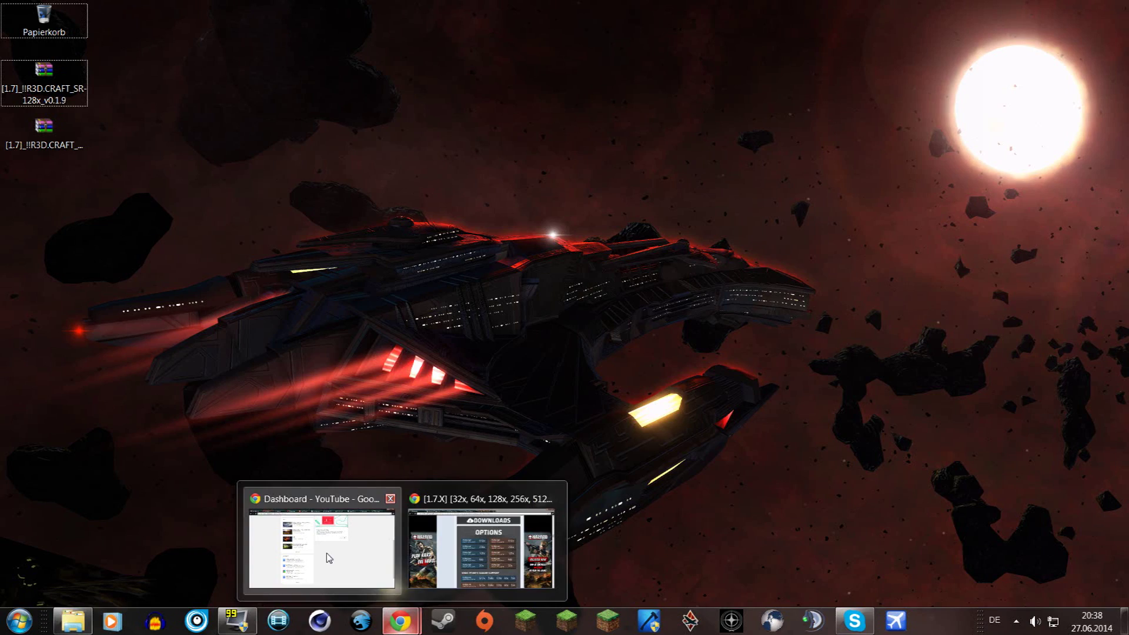
click(317, 544)
scroll(429, 267, up, 1)
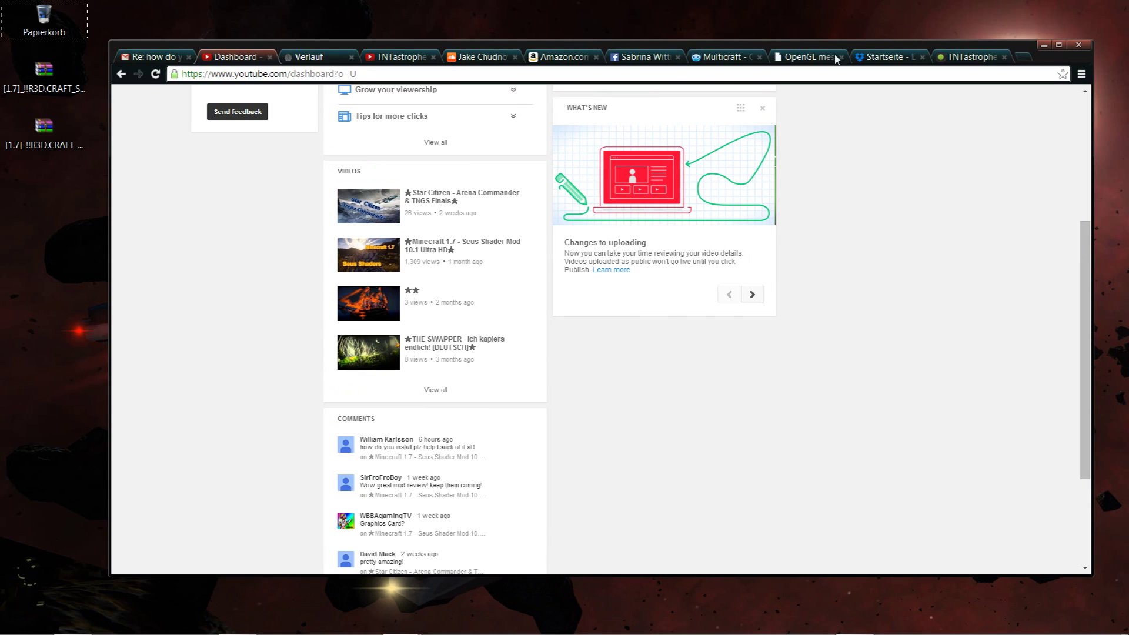
scroll(575, 101, up, 4)
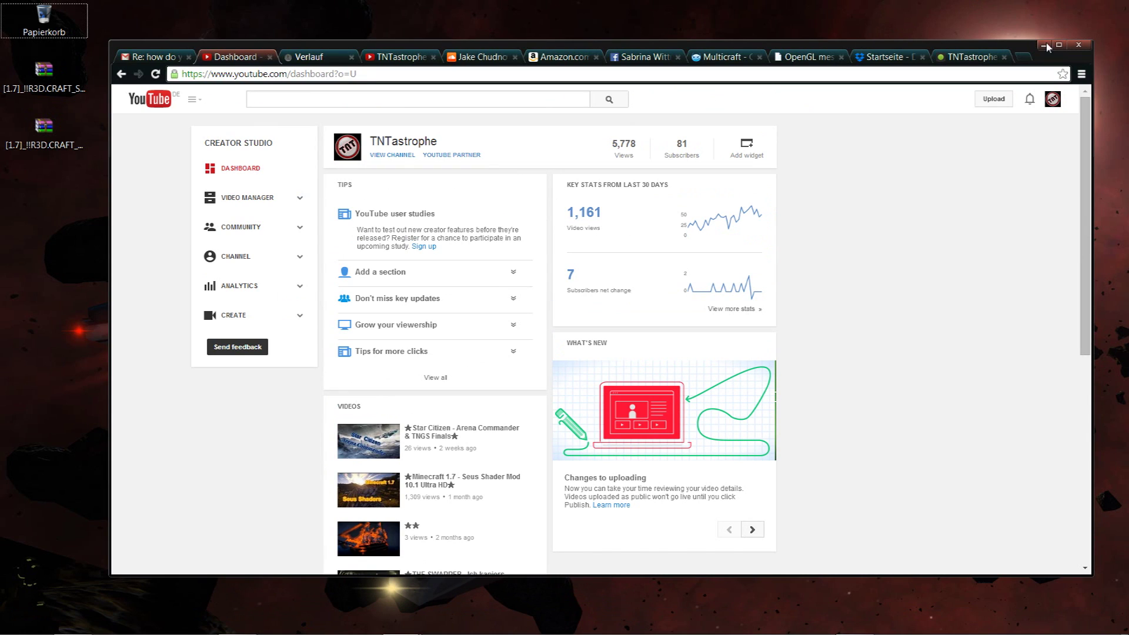
click(1044, 46)
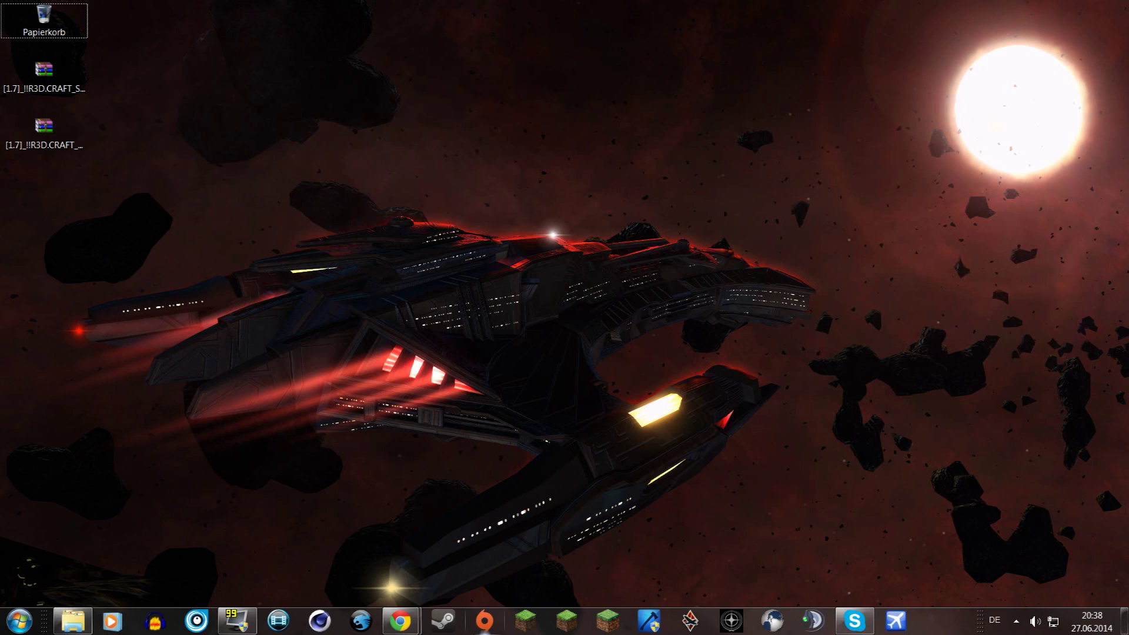
Step: Restore the [1.7.X] texture-pack window and switch to the minecraft.net home page
mouse_move(406, 619)
click(481, 550)
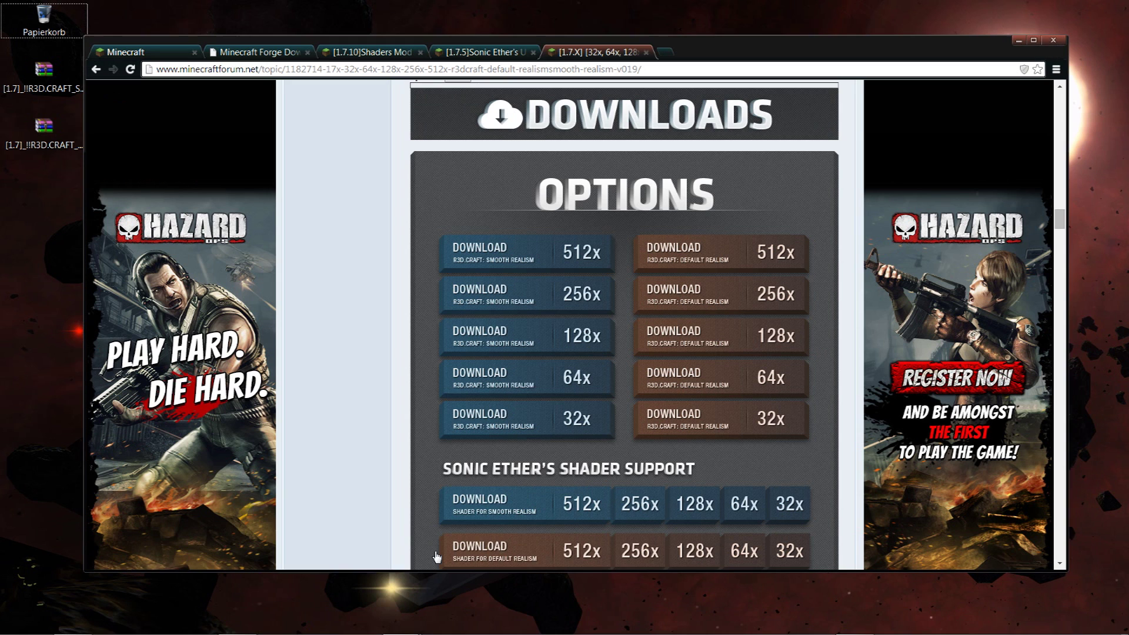
click(143, 54)
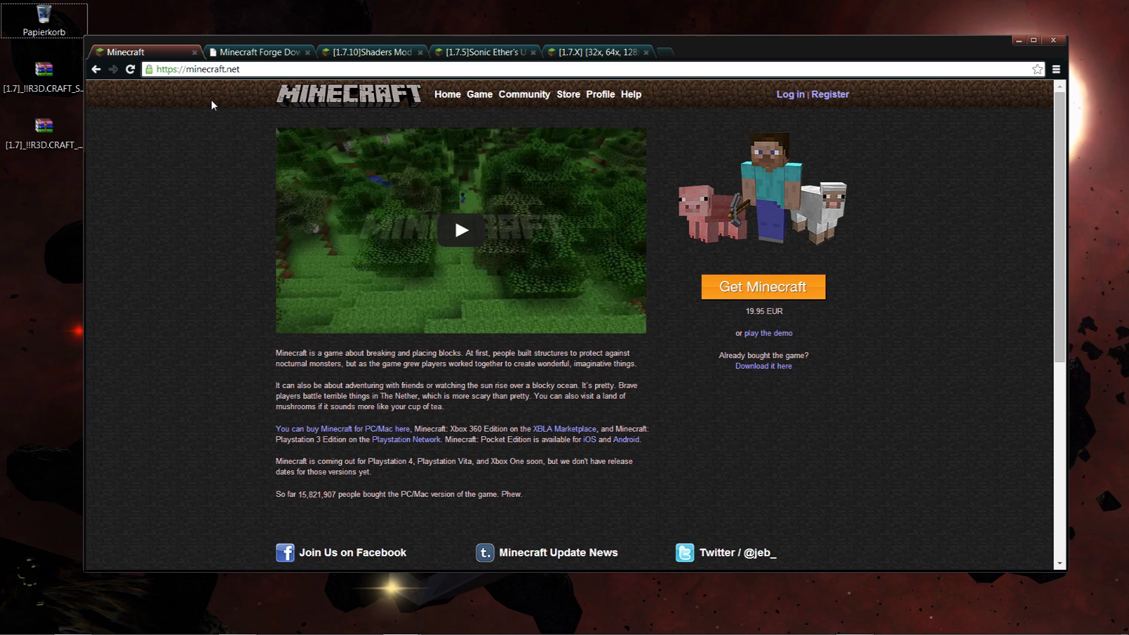
Step: Download the Forge 1.7.2-Recommended installer jar (10.12.2.1121) onto the desktop
click(250, 53)
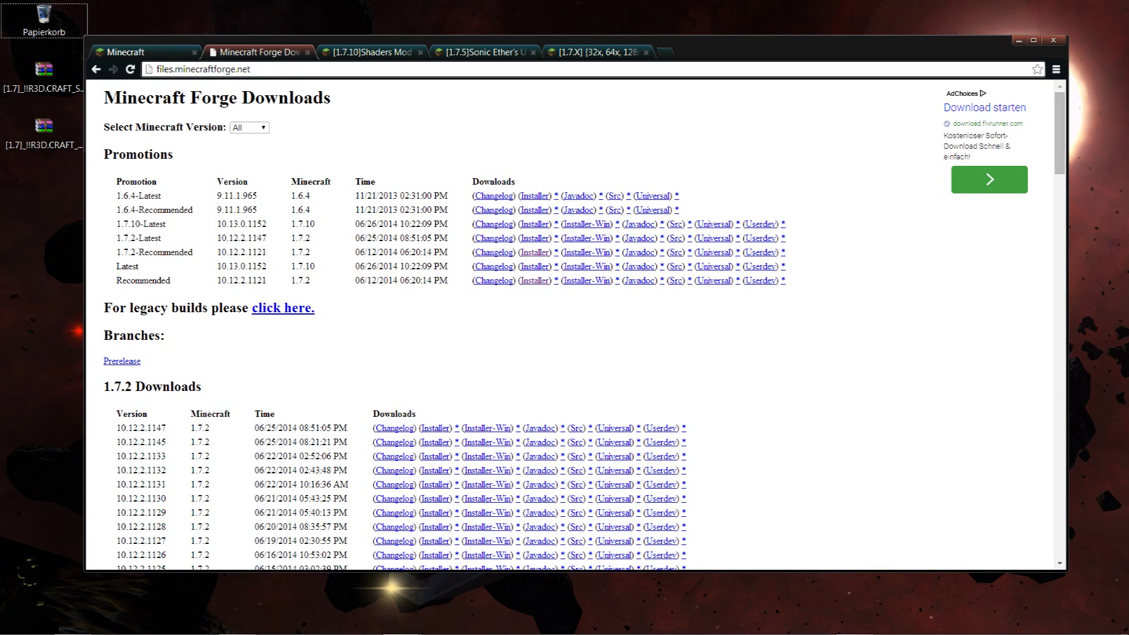
drag(122, 253, 136, 253)
click(154, 266)
click(536, 253)
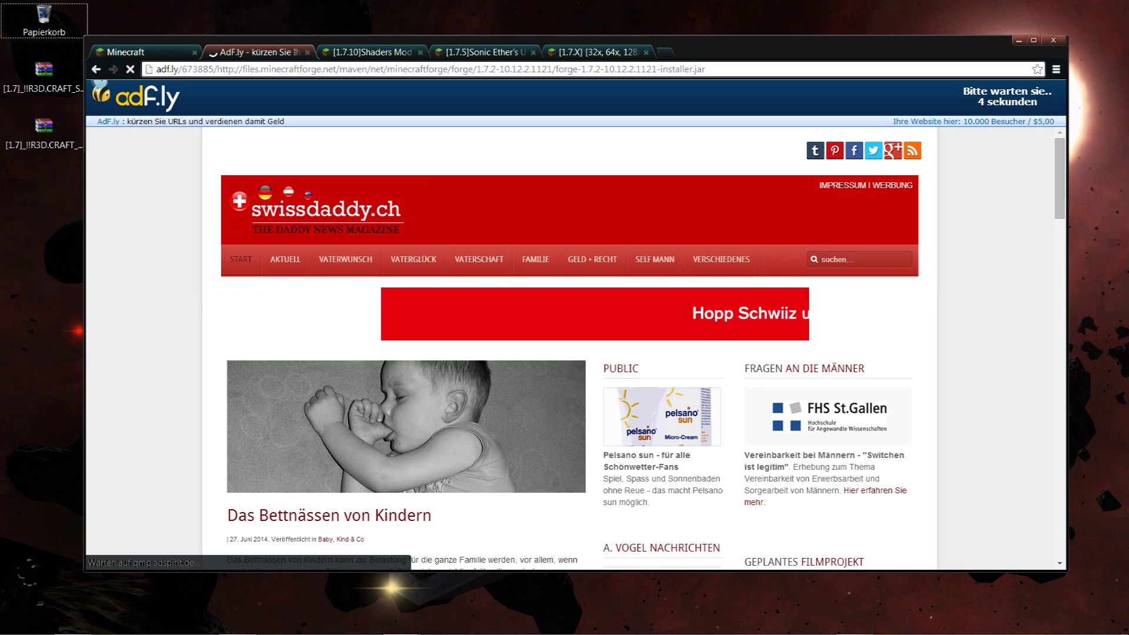
mouse_move(710, 248)
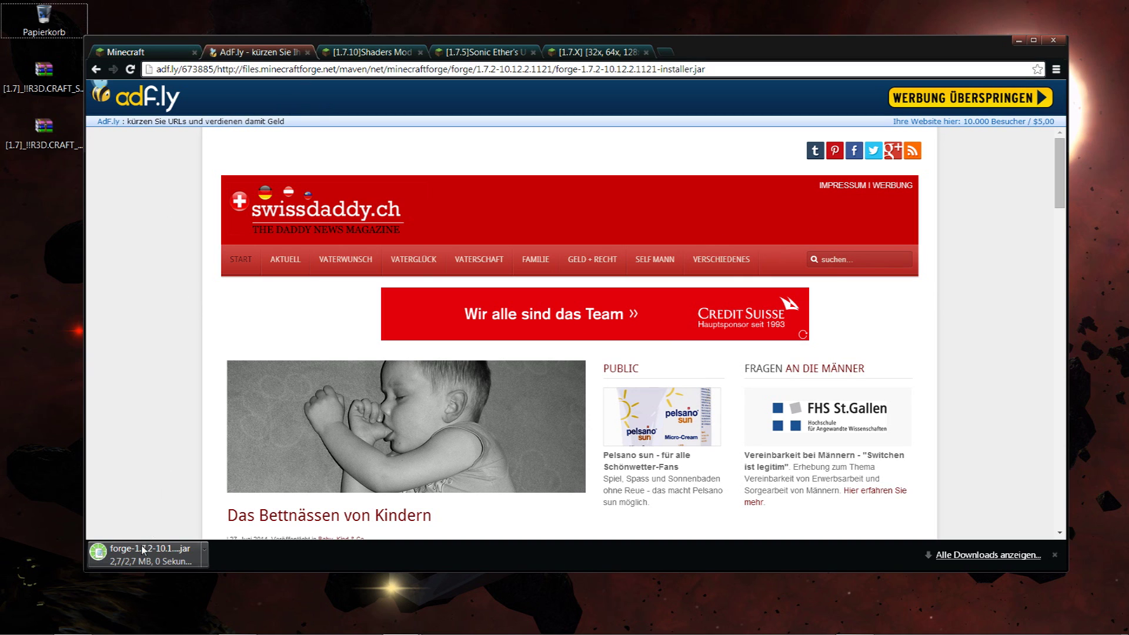
drag(140, 561, 53, 201)
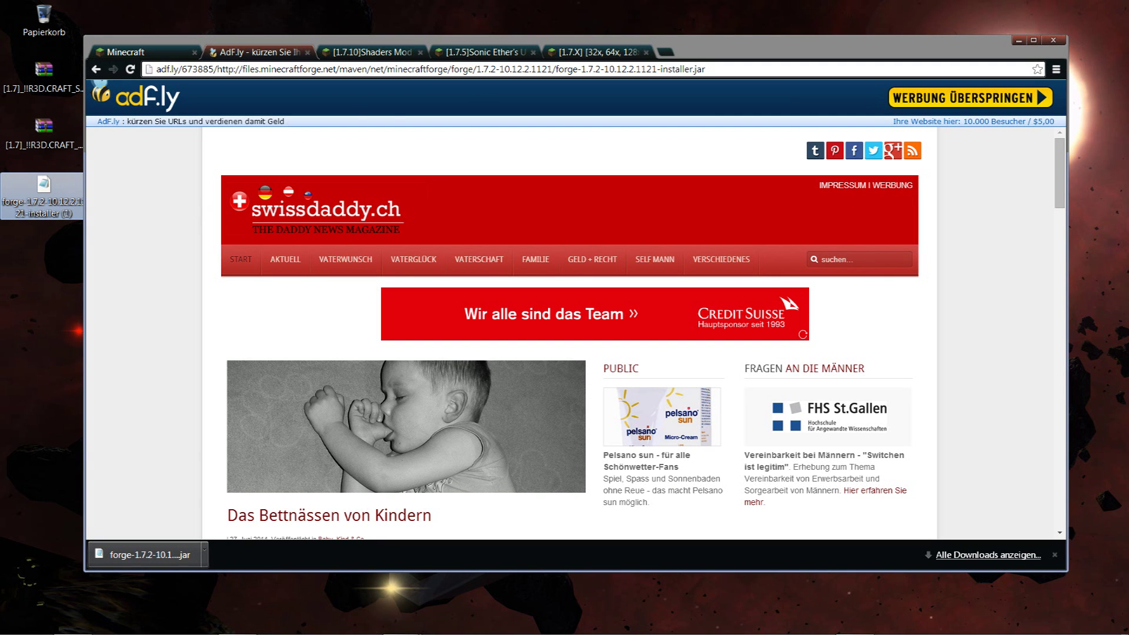
click(359, 55)
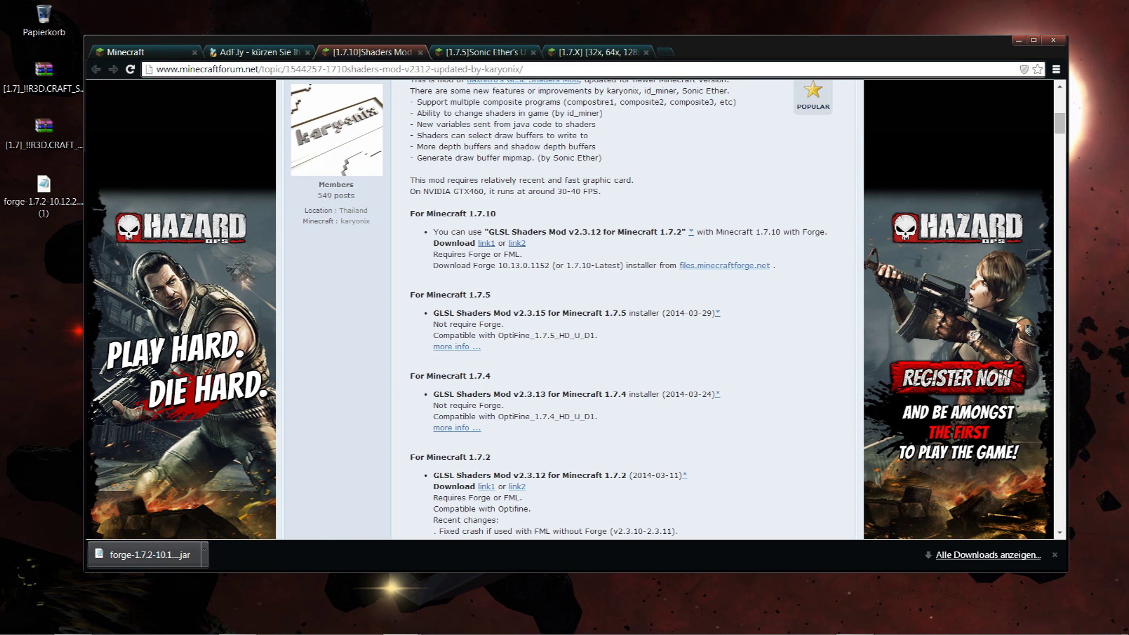
Step: Download ShadersModCore-v2.3.12-mc1.7.2-f1040.jar from Dropbox via the 1.7.2 link1
scroll(458, 250, up, 10)
scroll(458, 250, down, 9)
scroll(455, 318, down, 3)
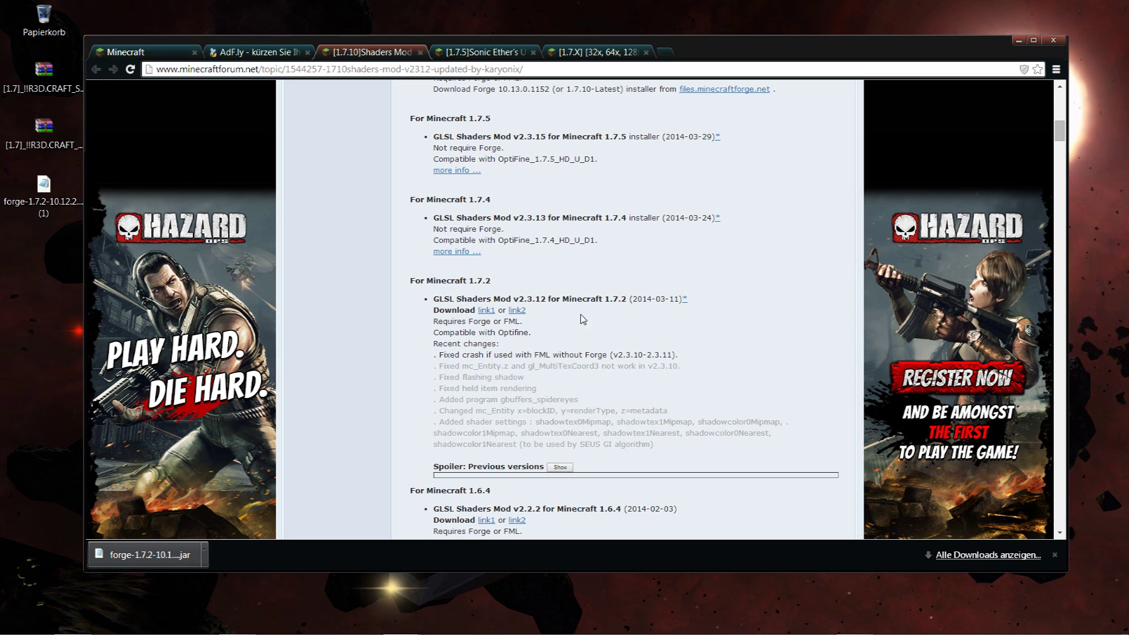
scroll(465, 338, up, 2)
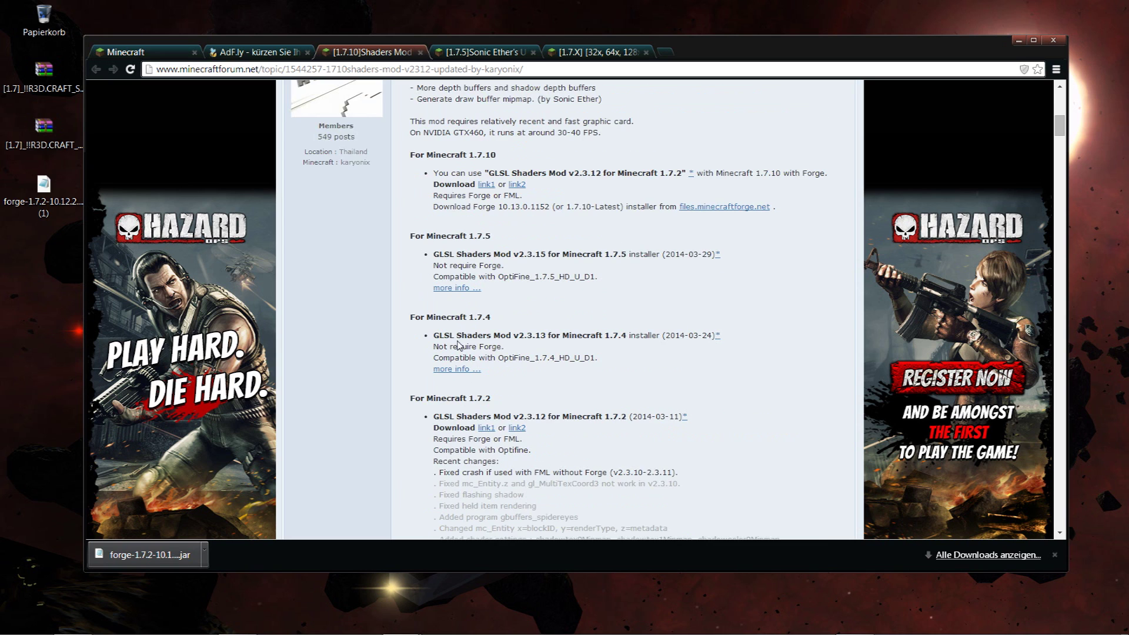
scroll(462, 346, down, 1)
click(486, 370)
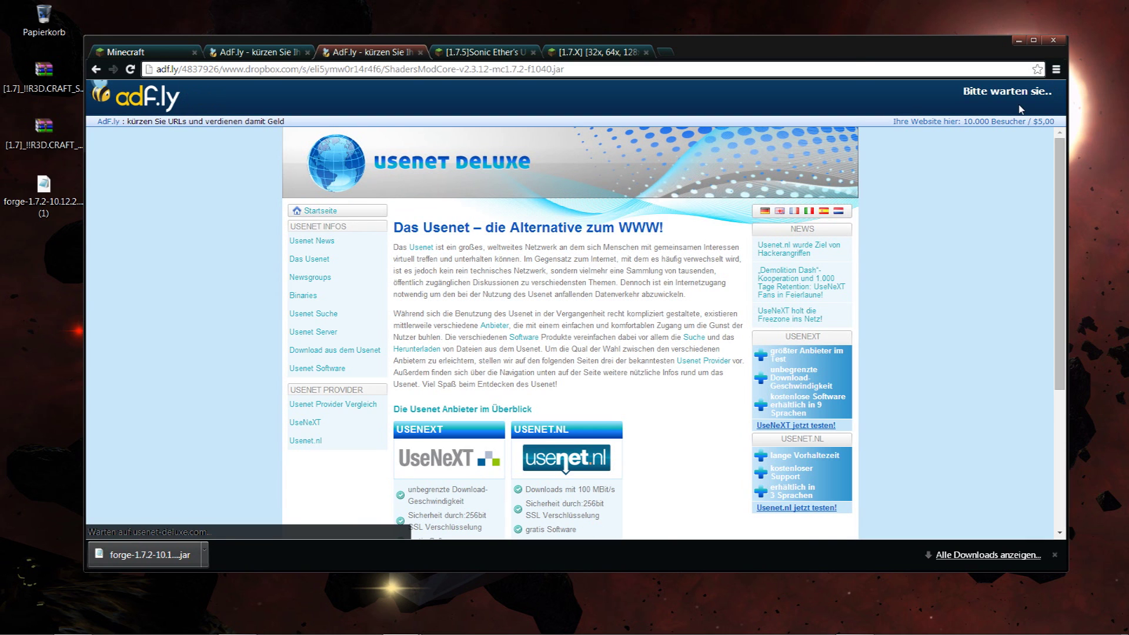
click(1012, 94)
click(507, 309)
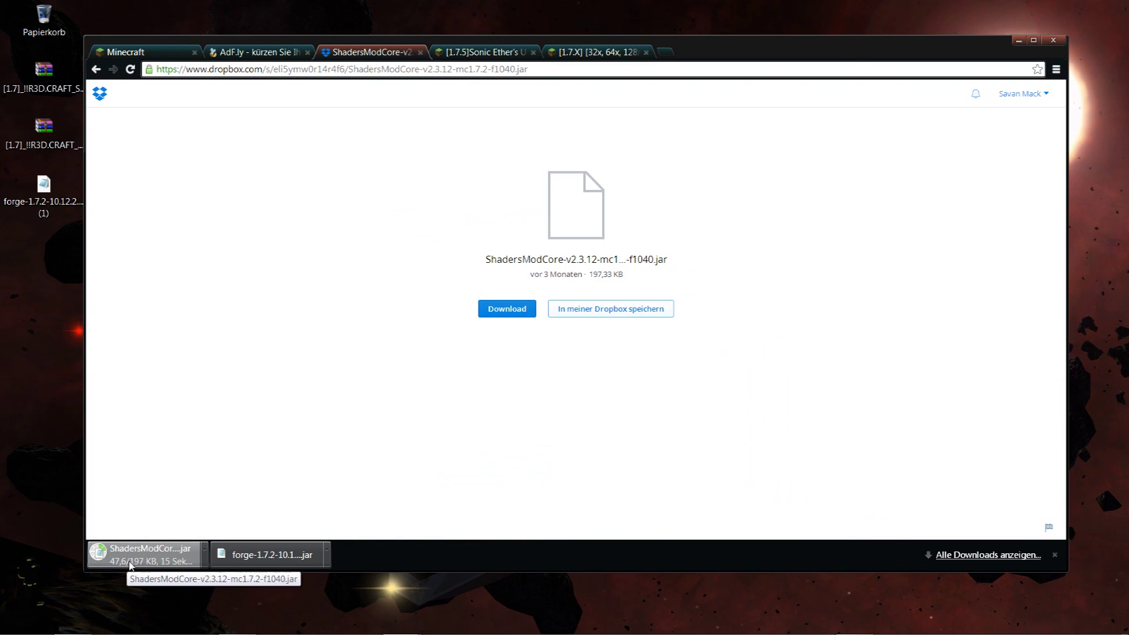
click(482, 53)
Step: Follow the SEUS v10.1 Ultra DOF link in the forum's Downloads section
scroll(528, 353, up, 5)
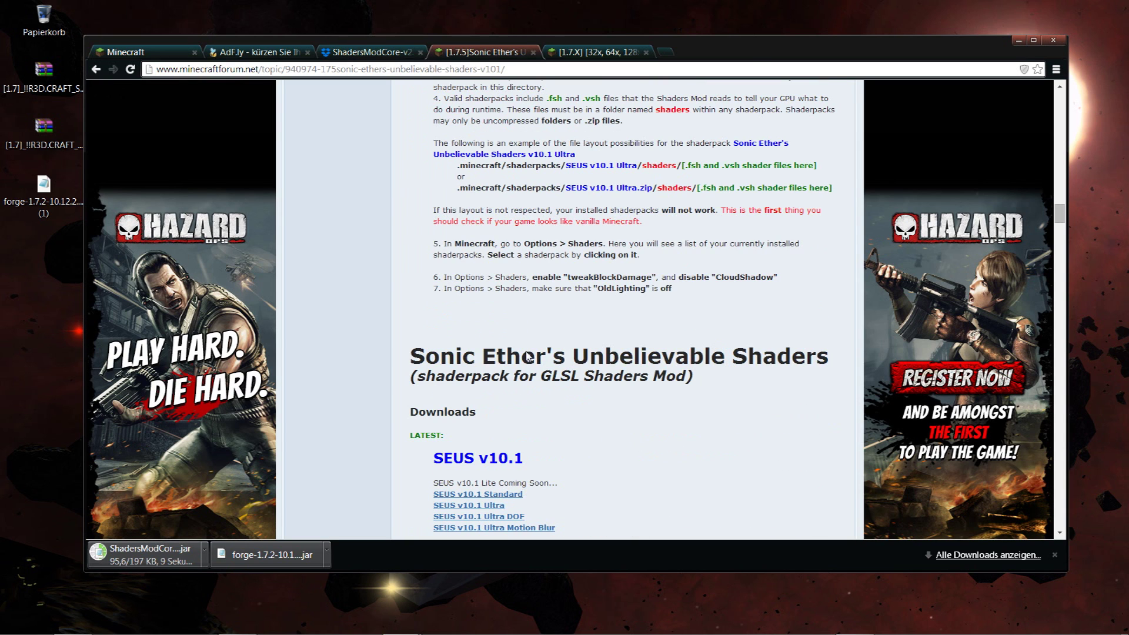
scroll(528, 355, down, 5)
scroll(539, 353, up, 1)
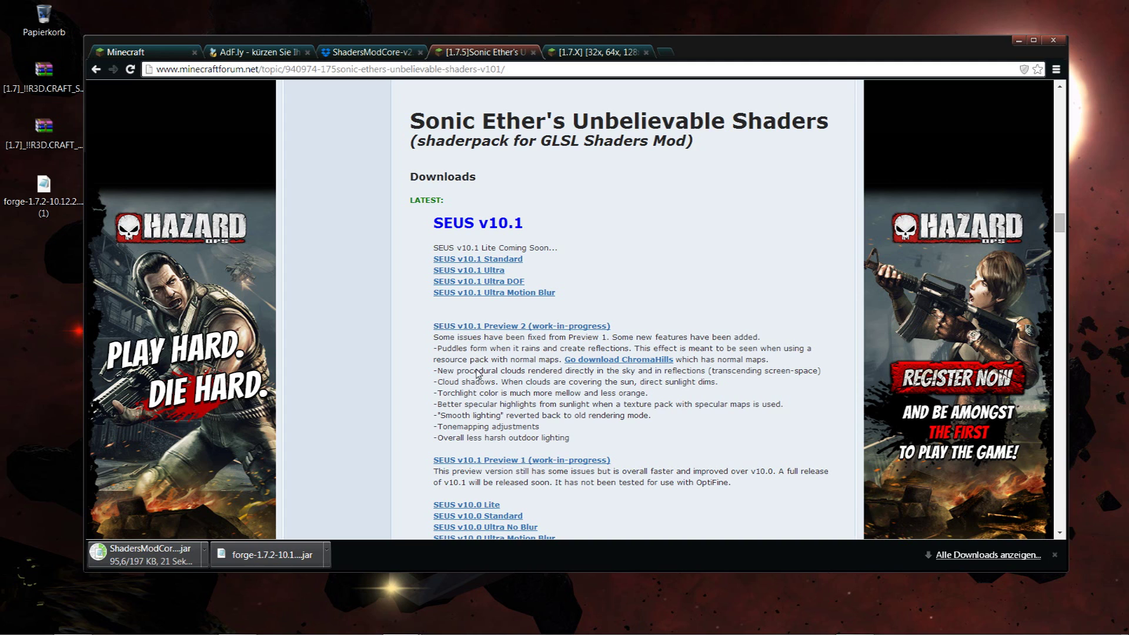
click(477, 293)
click(478, 284)
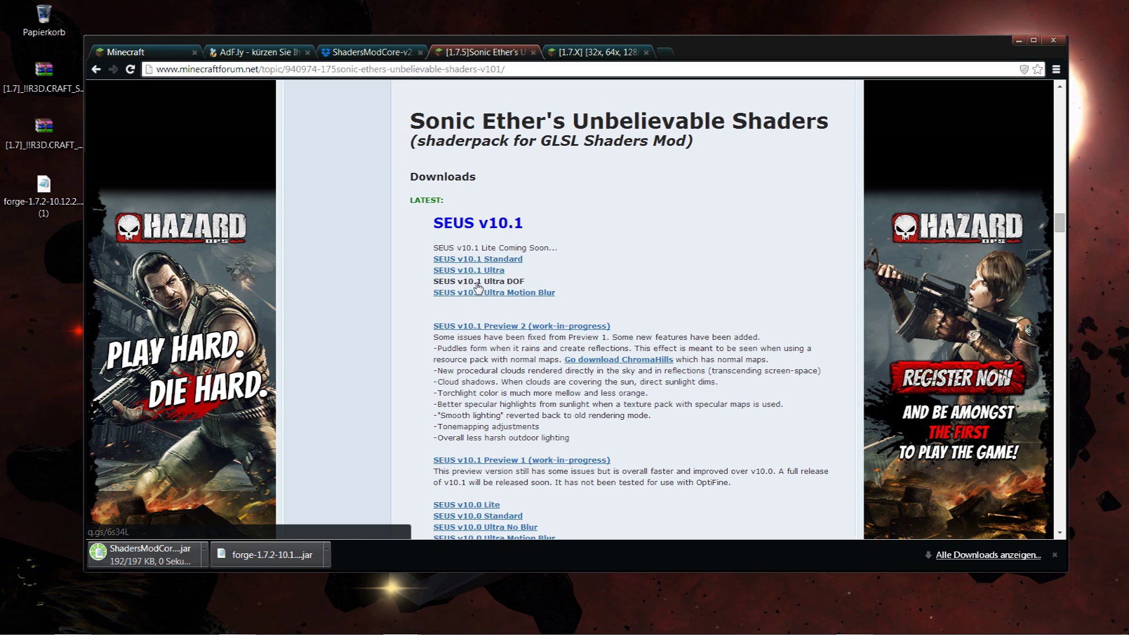
click(477, 284)
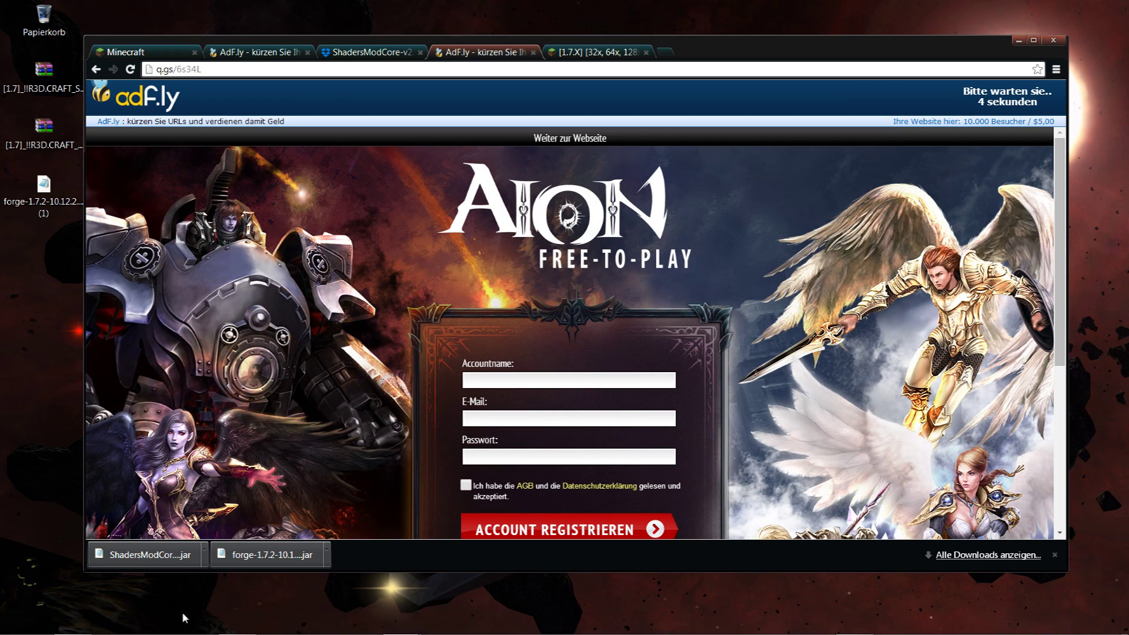
Step: Copy SEUS-v10.1-Ultra-DOF from CinemaCraft #2's shaderpacks folder to the desktop
click(73, 621)
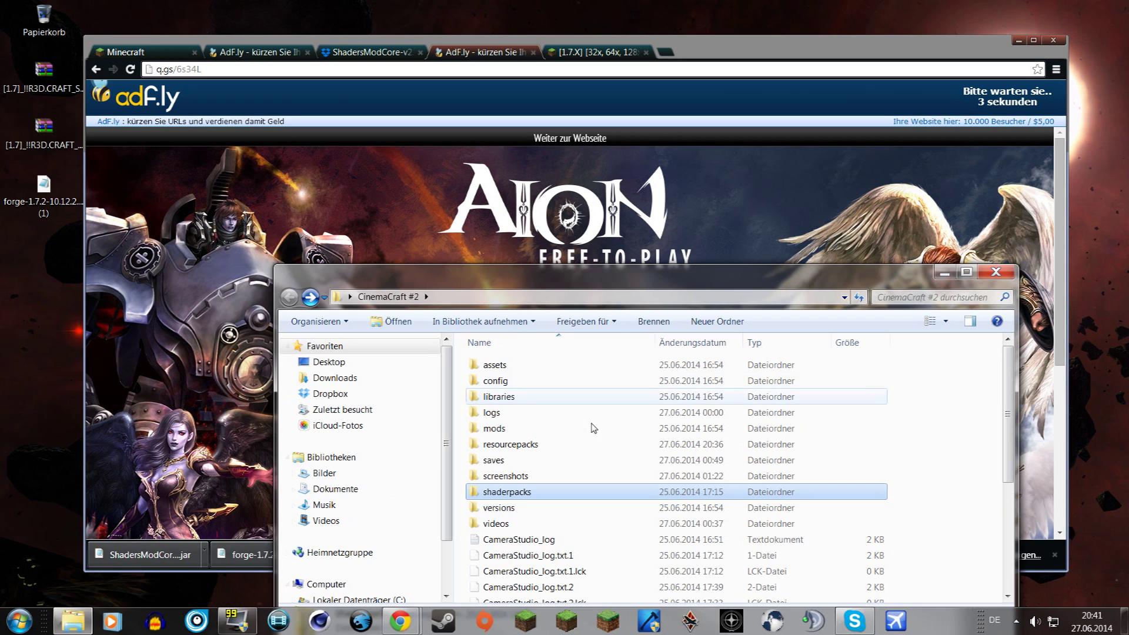
double_click(520, 494)
click(538, 381)
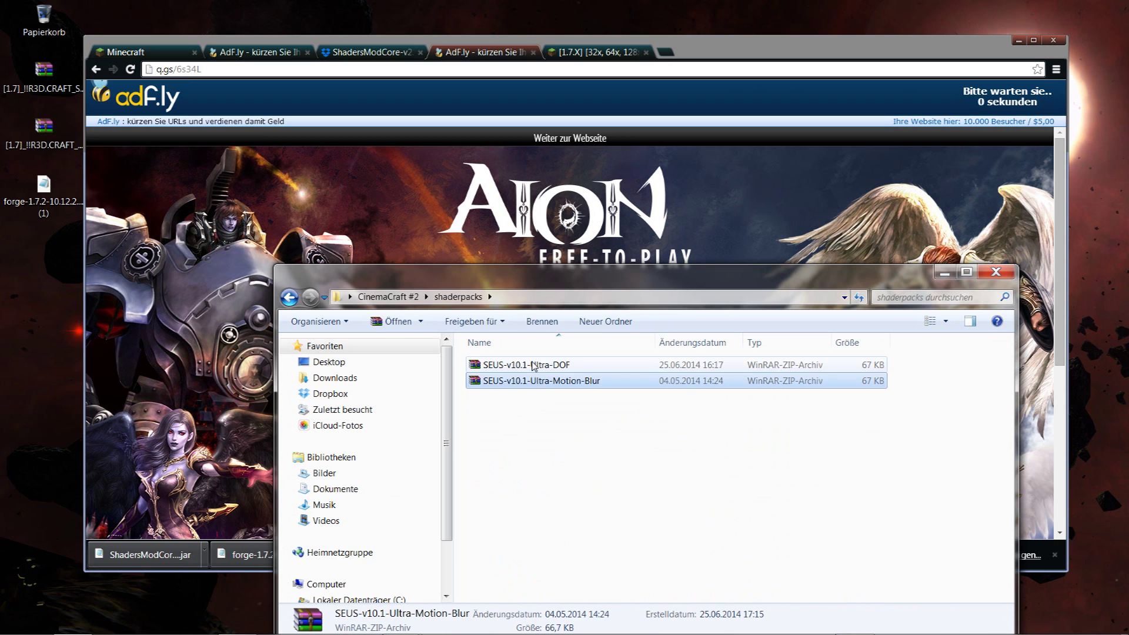
click(542, 369)
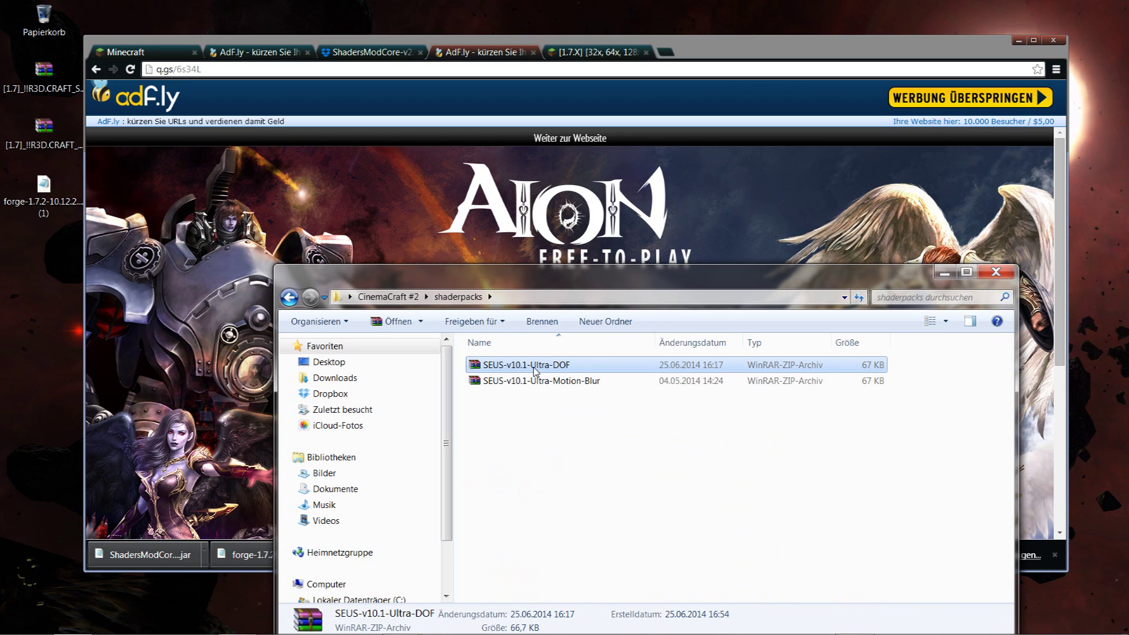
drag(526, 365, 61, 305)
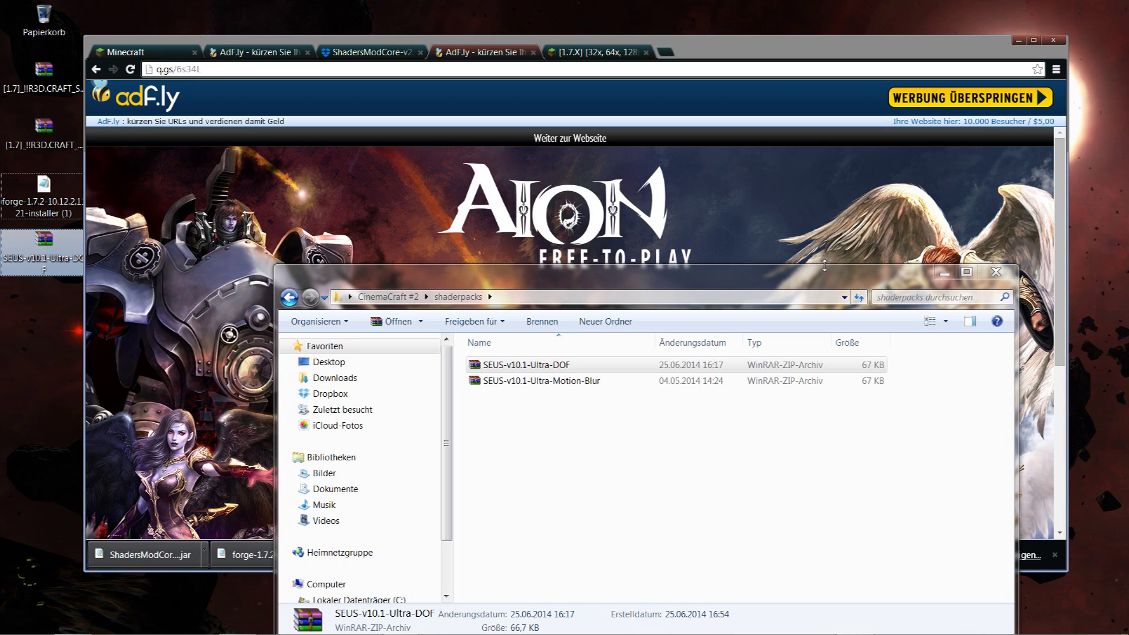
click(995, 271)
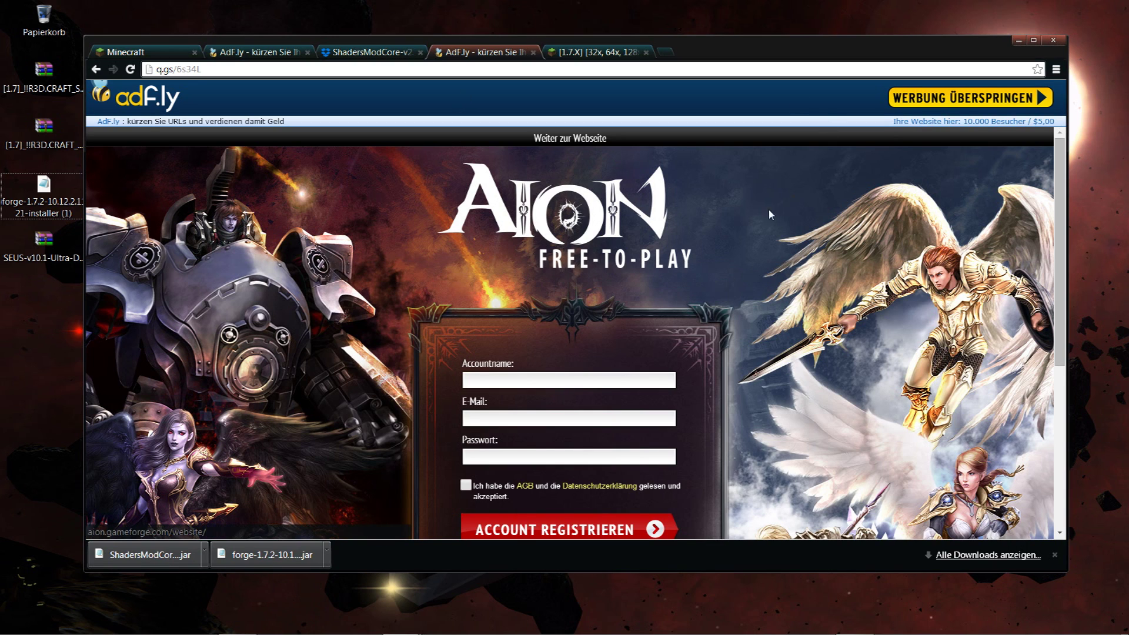
Step: Skip the adf.ly ad and accept the SEUS v10.1 Ultra DOF licence agreement
click(927, 100)
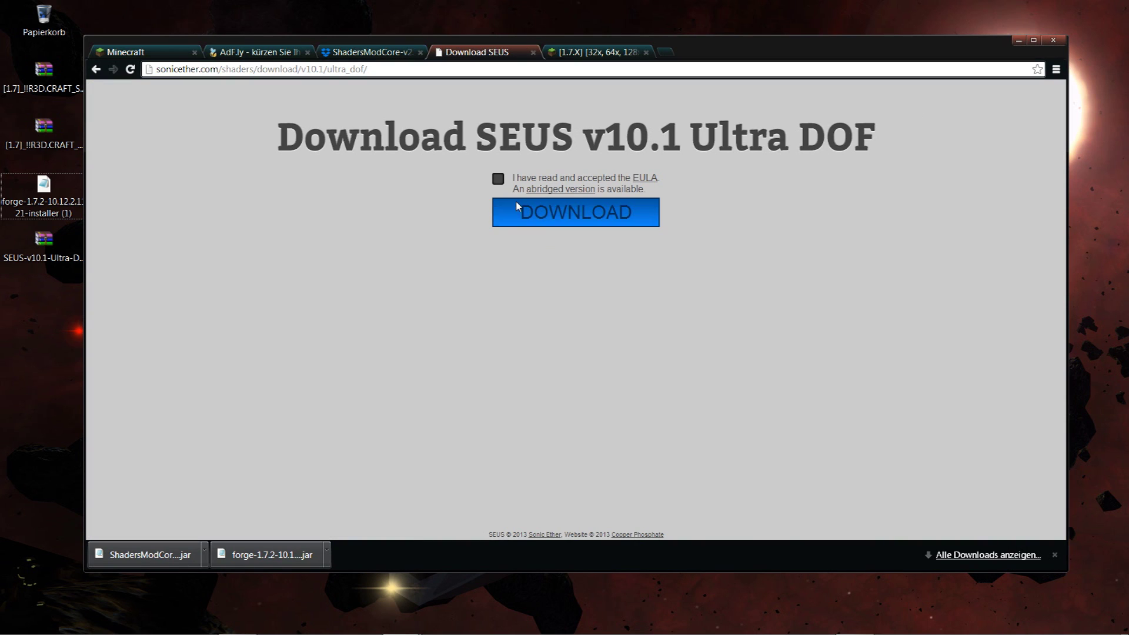
click(498, 178)
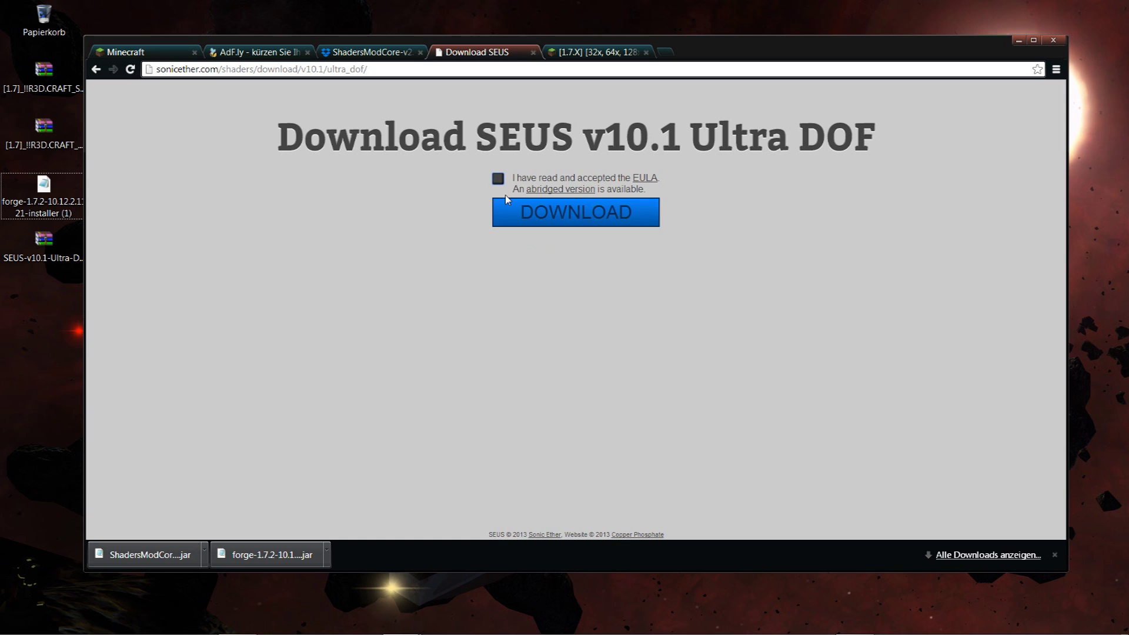
click(581, 53)
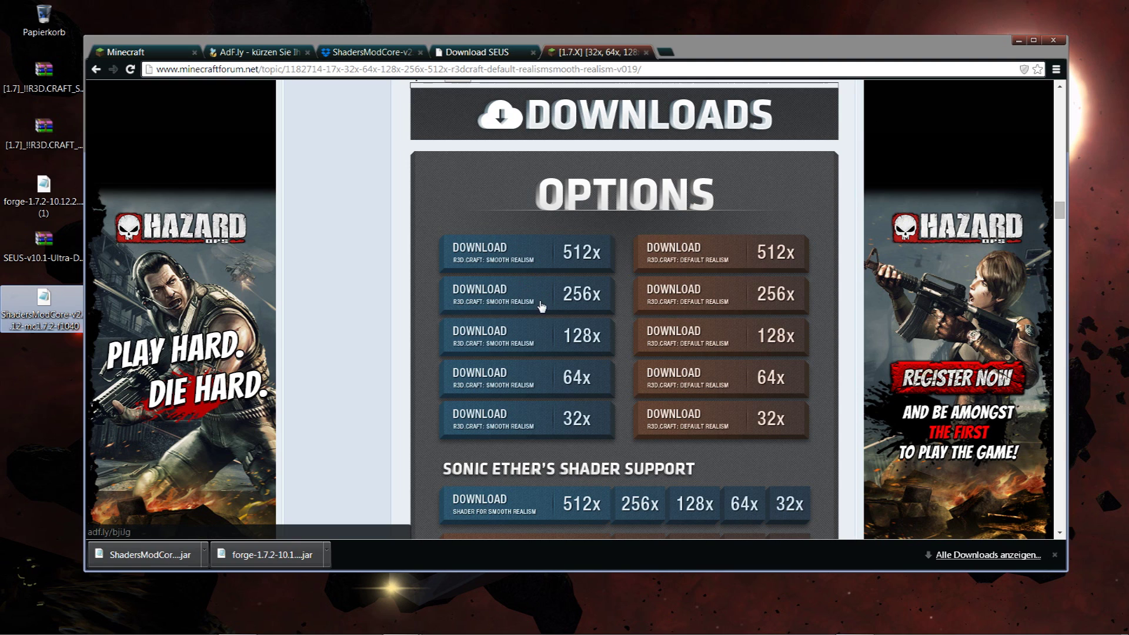
Step: Choose the 128x Smooth Realism pack under Sonic Ether's Shader Support
click(375, 330)
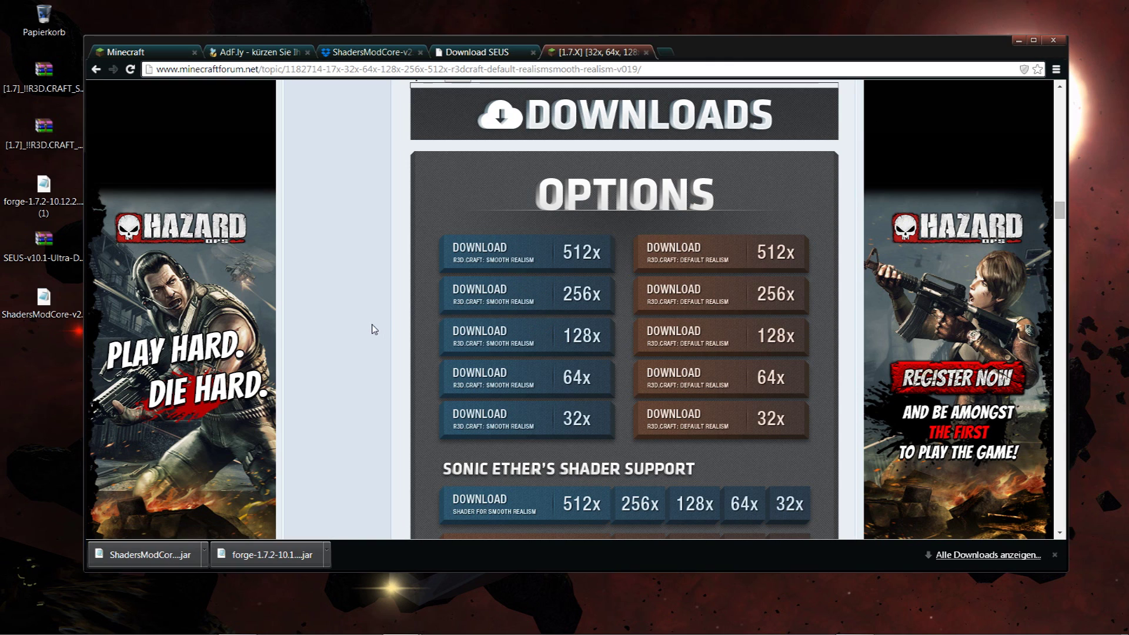
scroll(544, 257, down, 1)
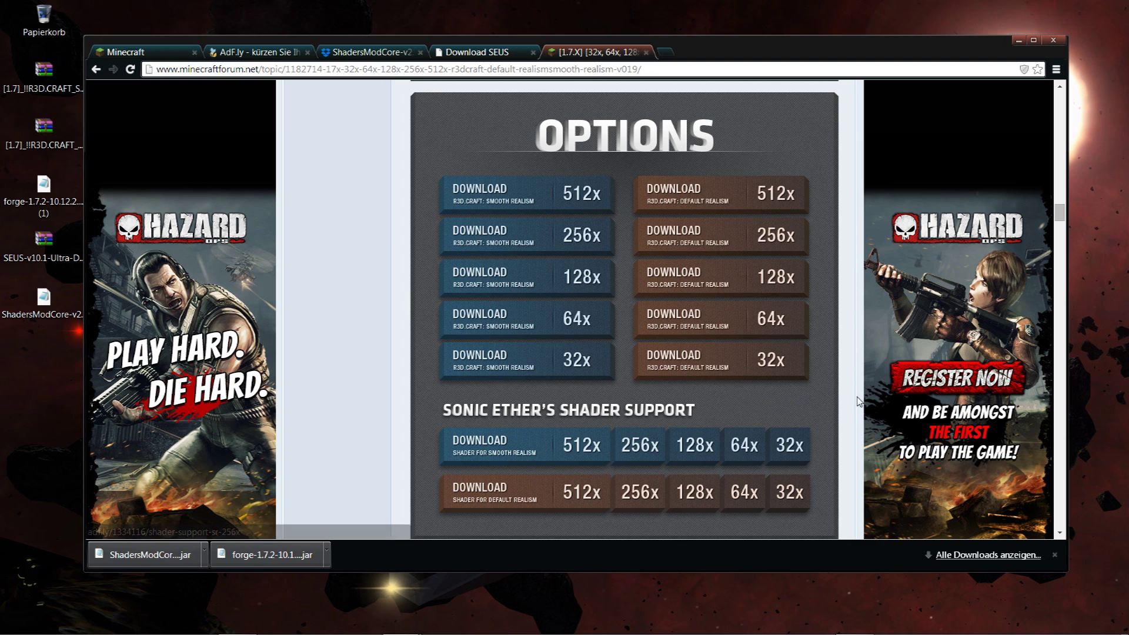
click(687, 453)
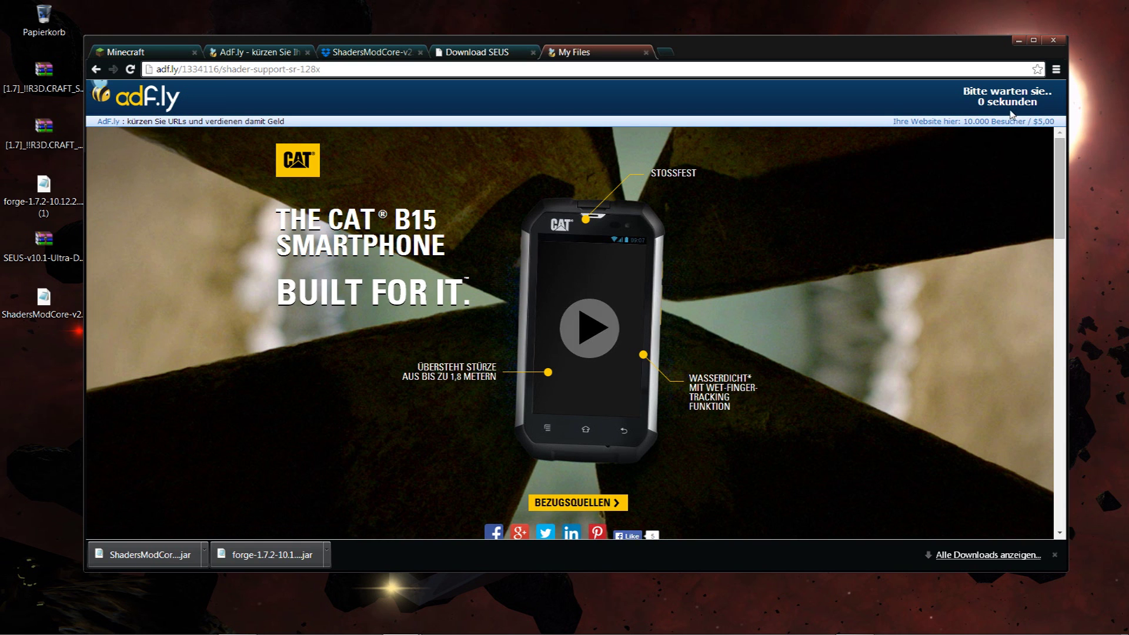
Step: Open the MediaFire folder holding the SR-128x zip, then go back past the ad page
click(1018, 111)
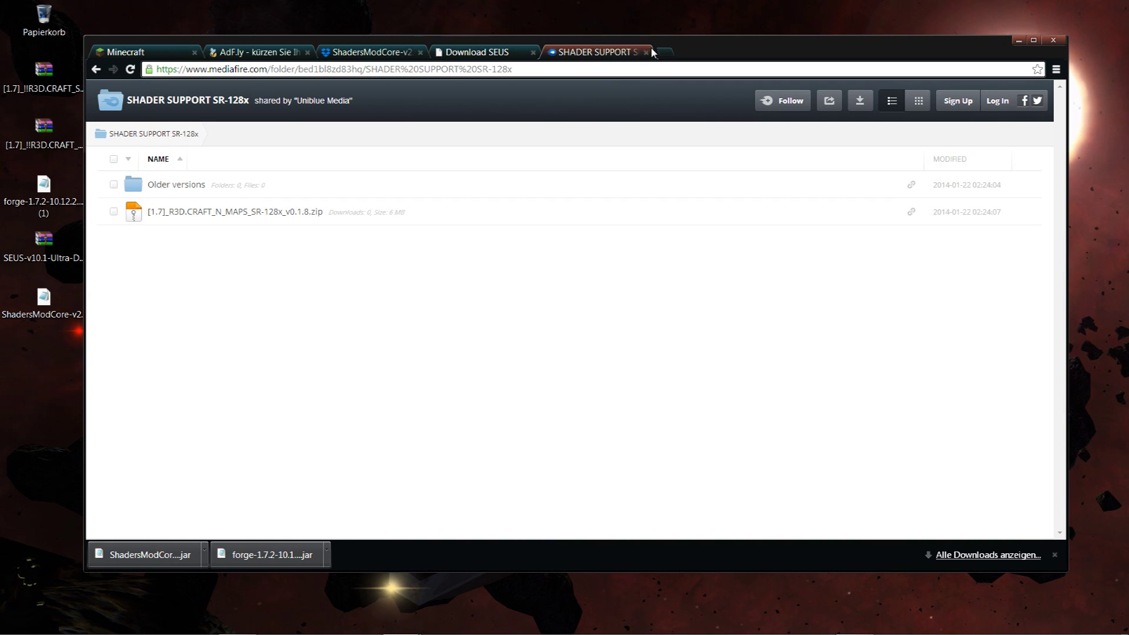
click(96, 69)
click(96, 69)
click(511, 214)
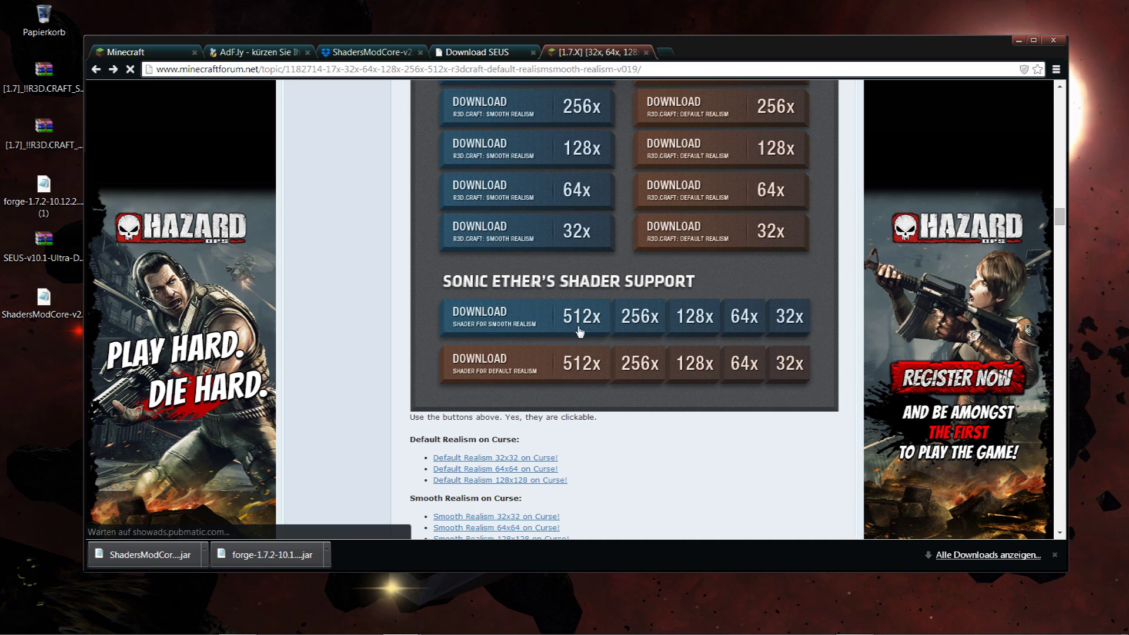
Step: Review the R3D.Craft forum download list, then minimize Chrome
scroll(417, 321, up, 2)
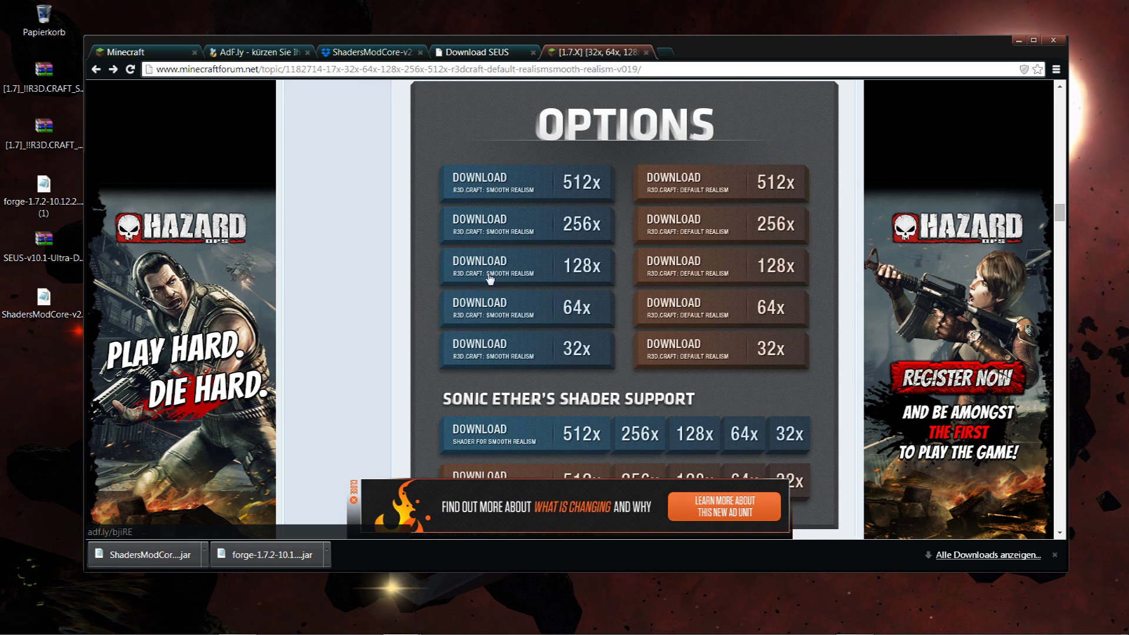
scroll(456, 341, down, 4)
scroll(392, 335, up, 2)
scroll(393, 335, up, 1)
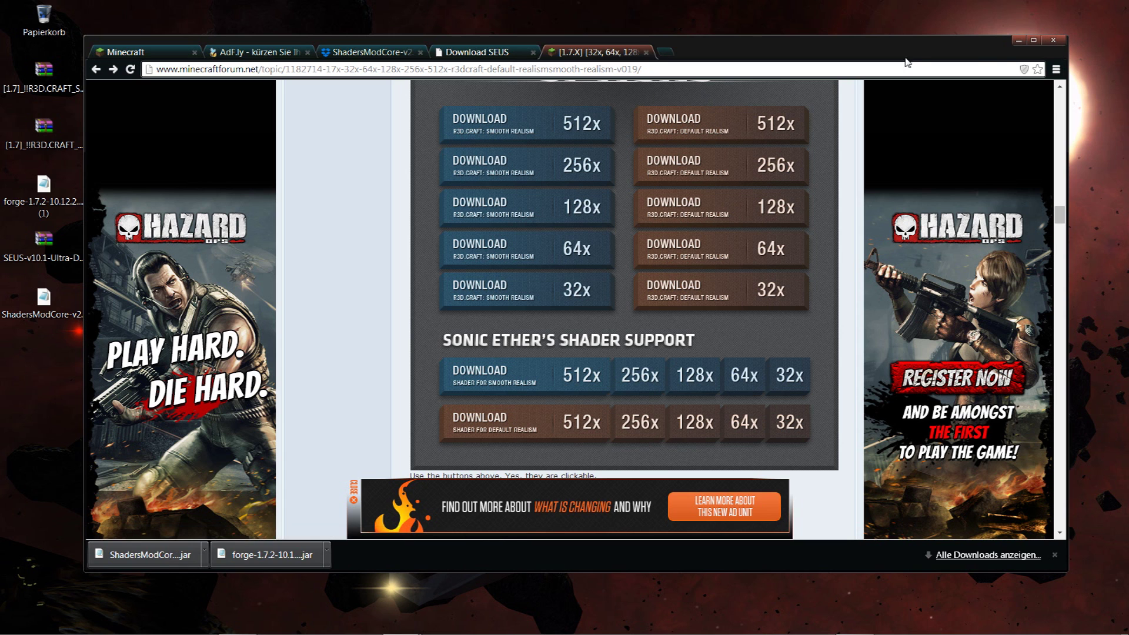
click(1017, 43)
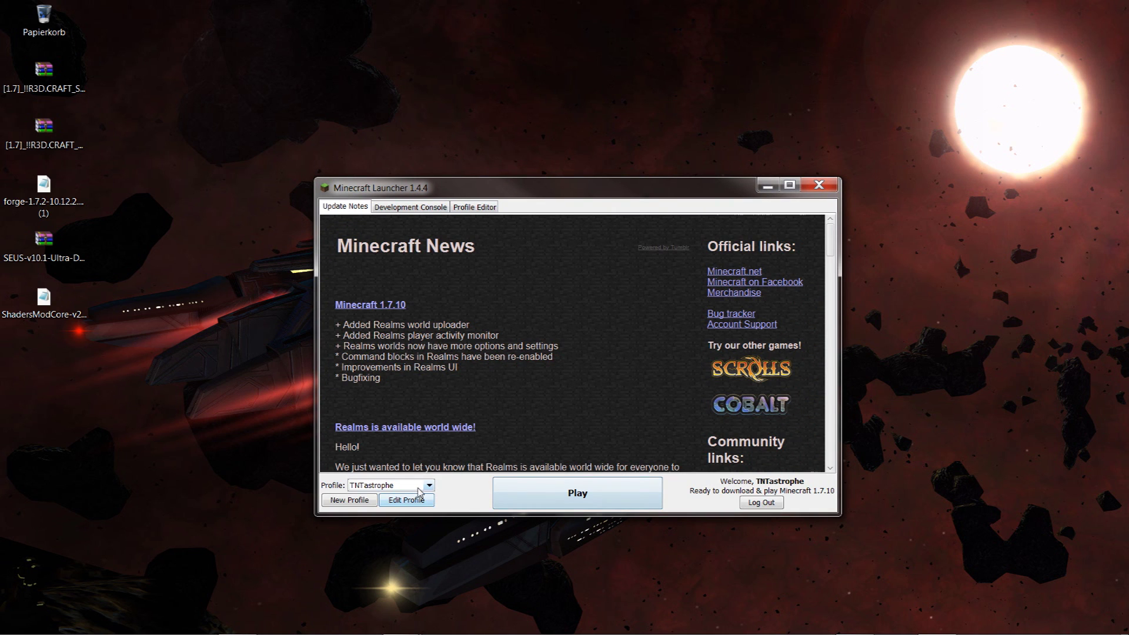
Step: Open the current profile in the editor and set Use version to release 1.7.2
click(418, 487)
click(415, 495)
click(421, 484)
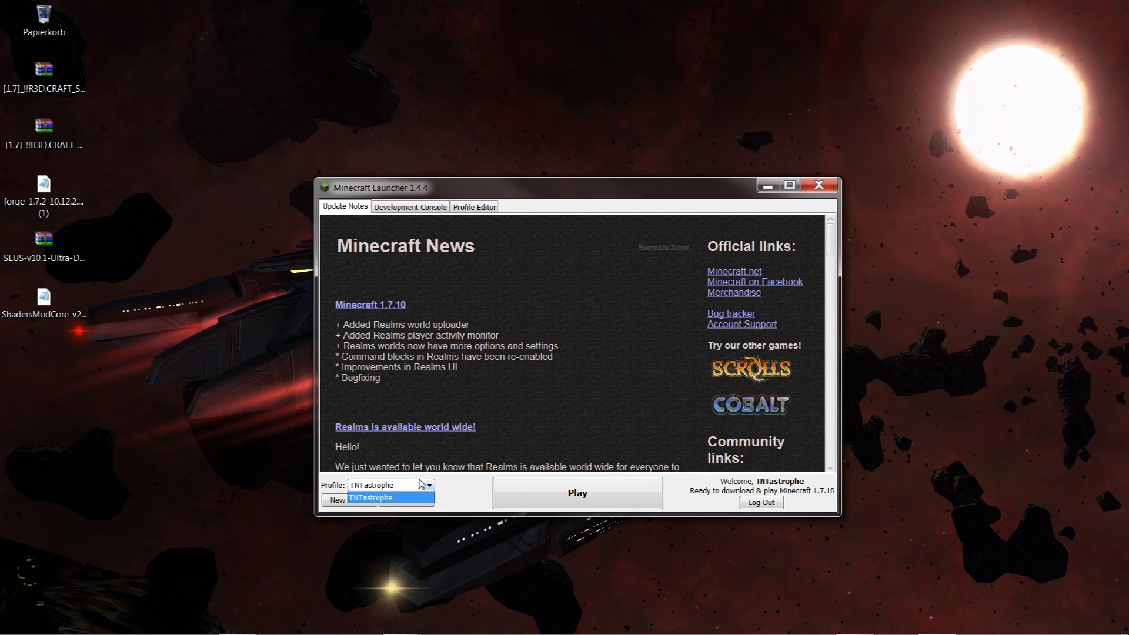
click(421, 485)
click(390, 503)
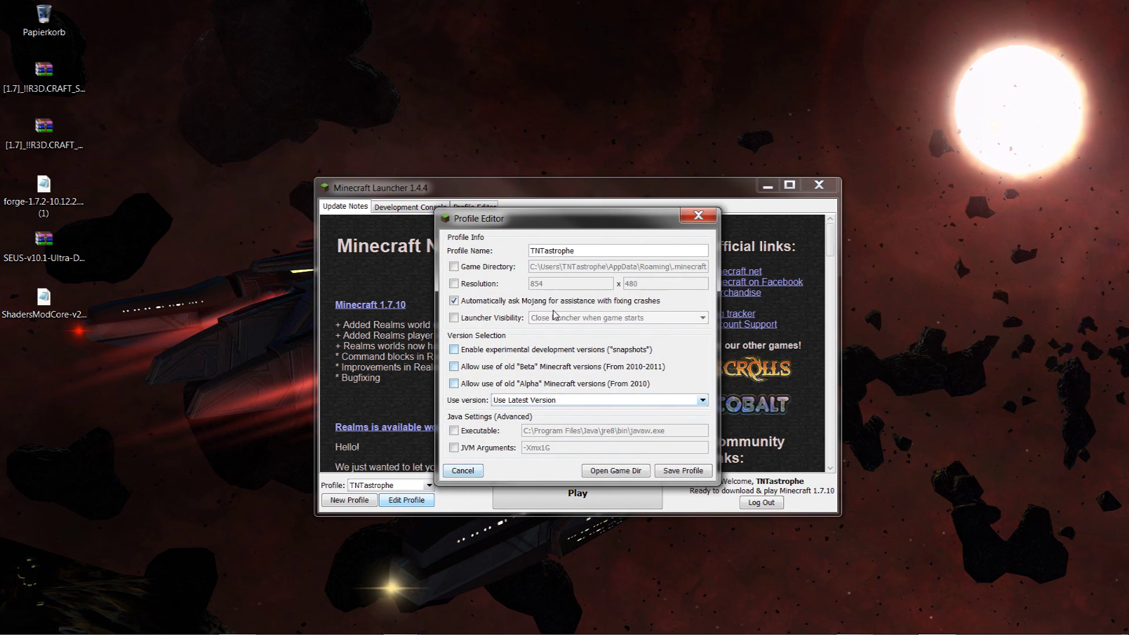
click(454, 318)
click(618, 318)
Step: Set JVM arguments to -Xmx4G -Xms4G, save the profile, and launch Minecraft 1.7.2
click(453, 448)
click(547, 448)
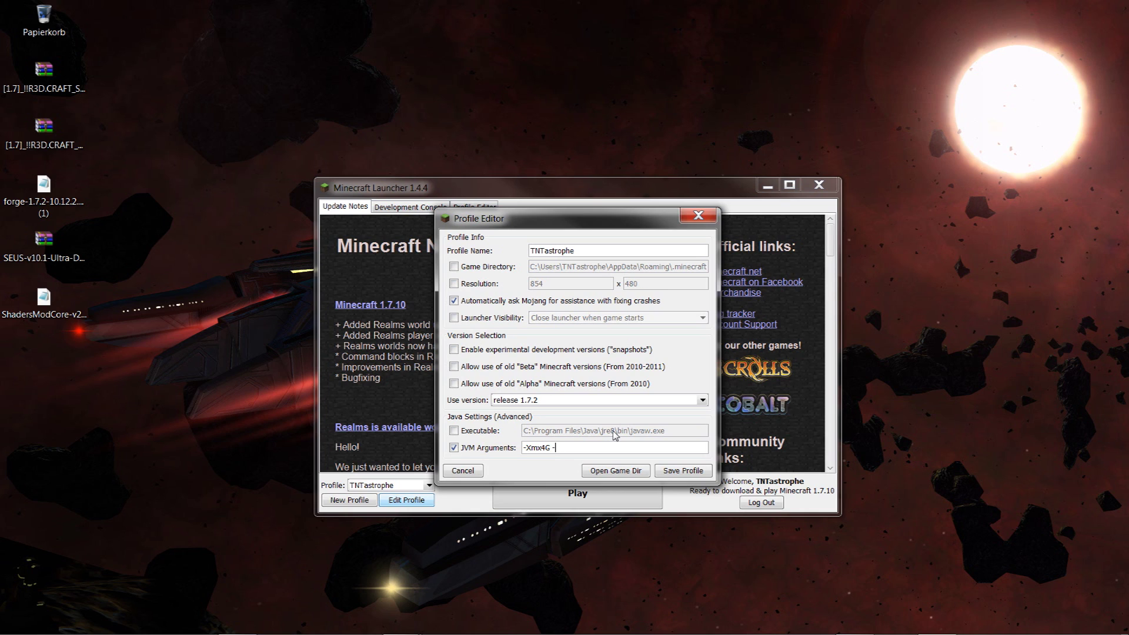
text(ms4G)
click(681, 471)
click(575, 495)
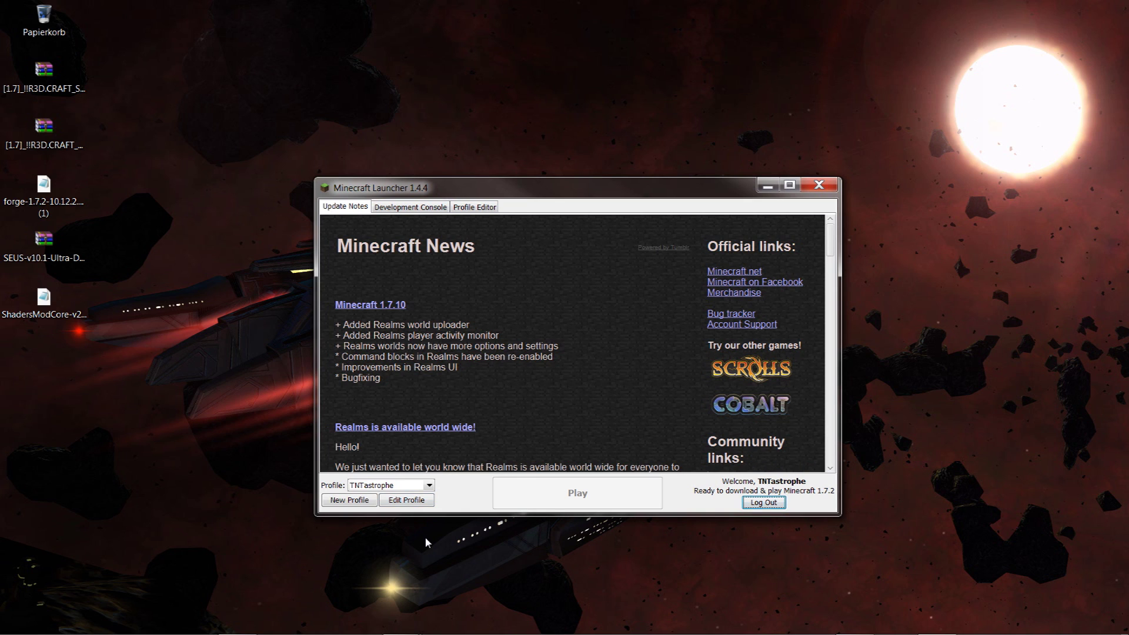
Step: View Minecraft 1.7.2's Video Settings, return to the title menu, and quit to the desktop
mouse_move(950, 630)
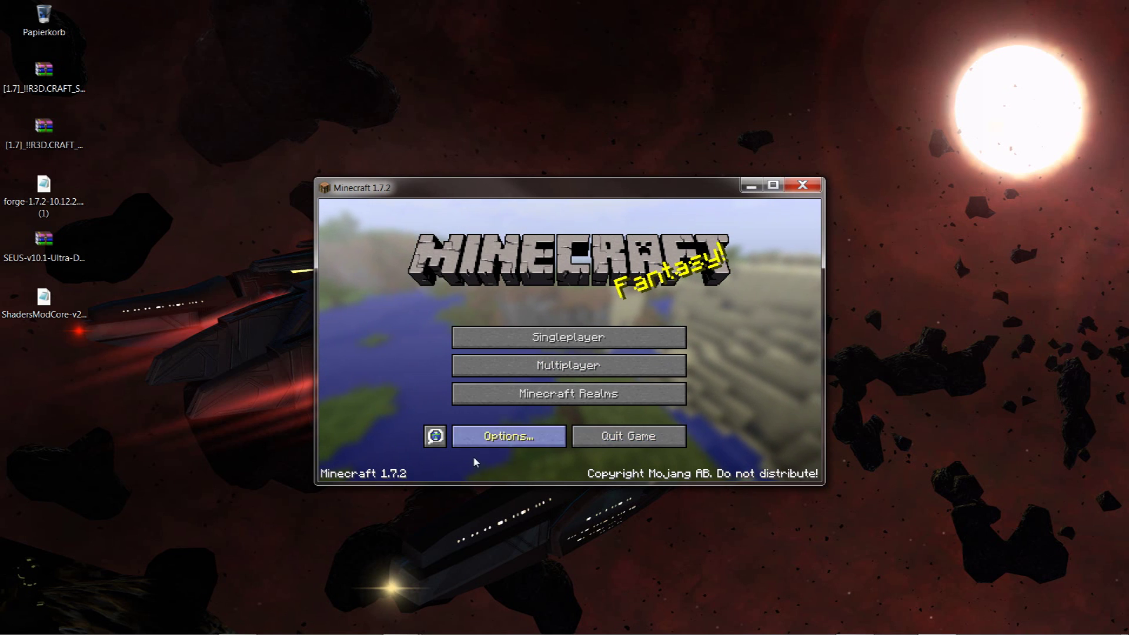
click(512, 441)
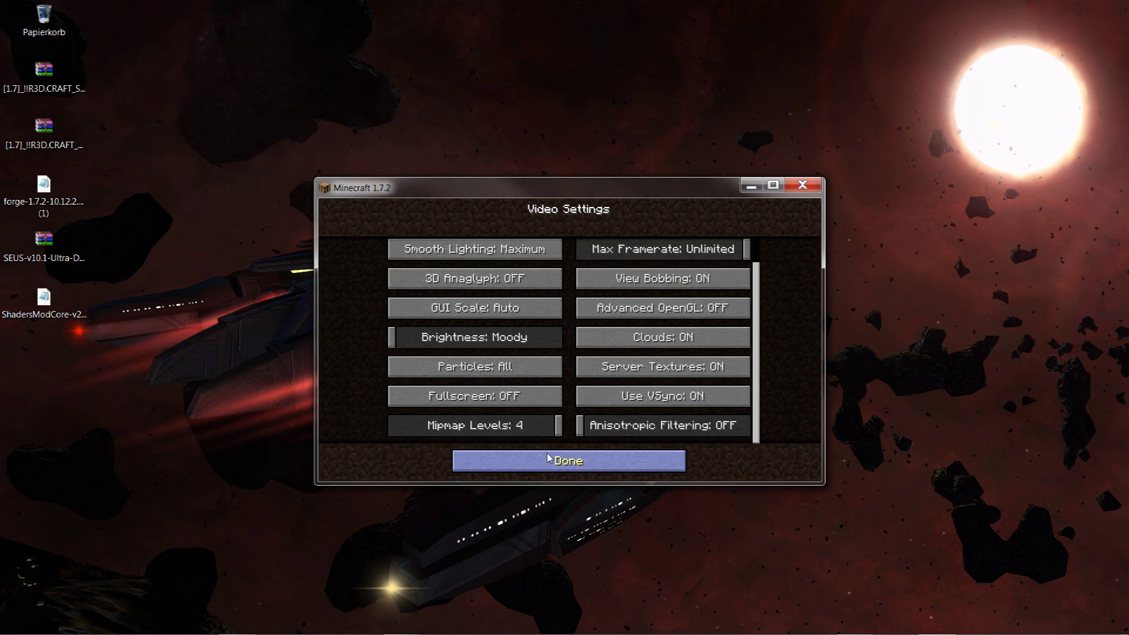
click(565, 462)
click(650, 461)
click(619, 437)
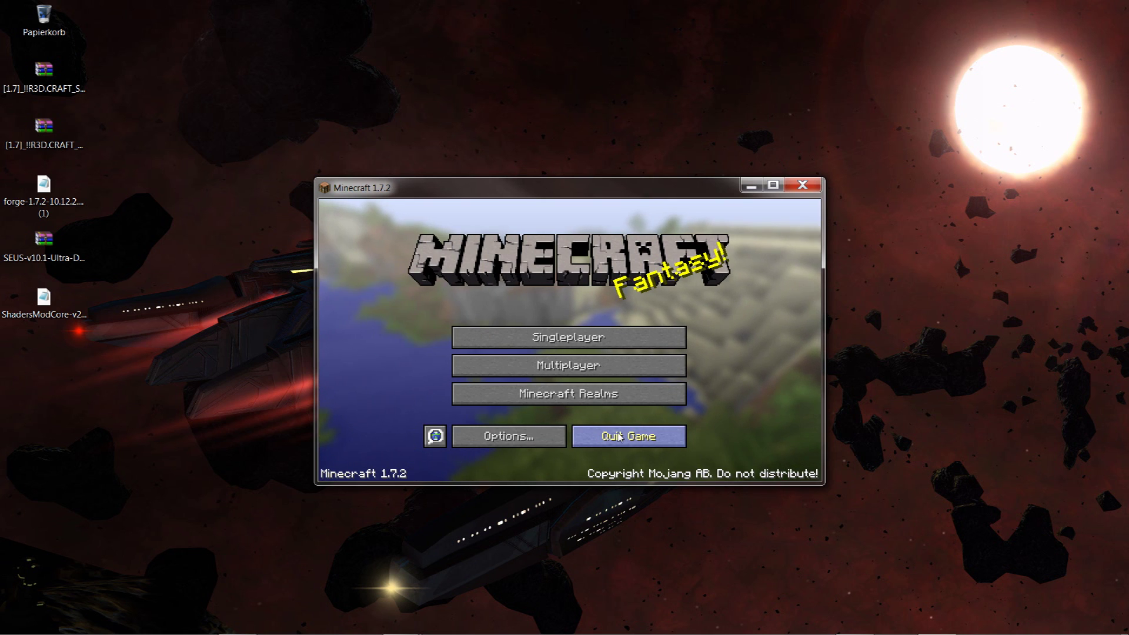
Step: Install the Forge 10.12.2.1121 client from the forge-1.7.2 installer and close the success message
right_click(23, 200)
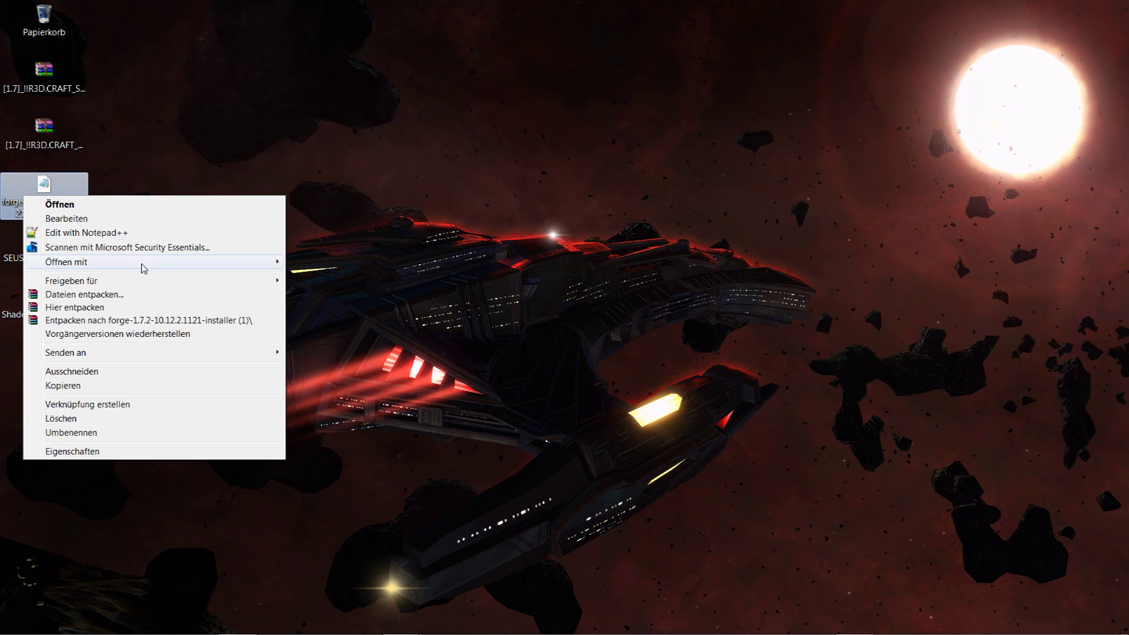
mouse_move(181, 266)
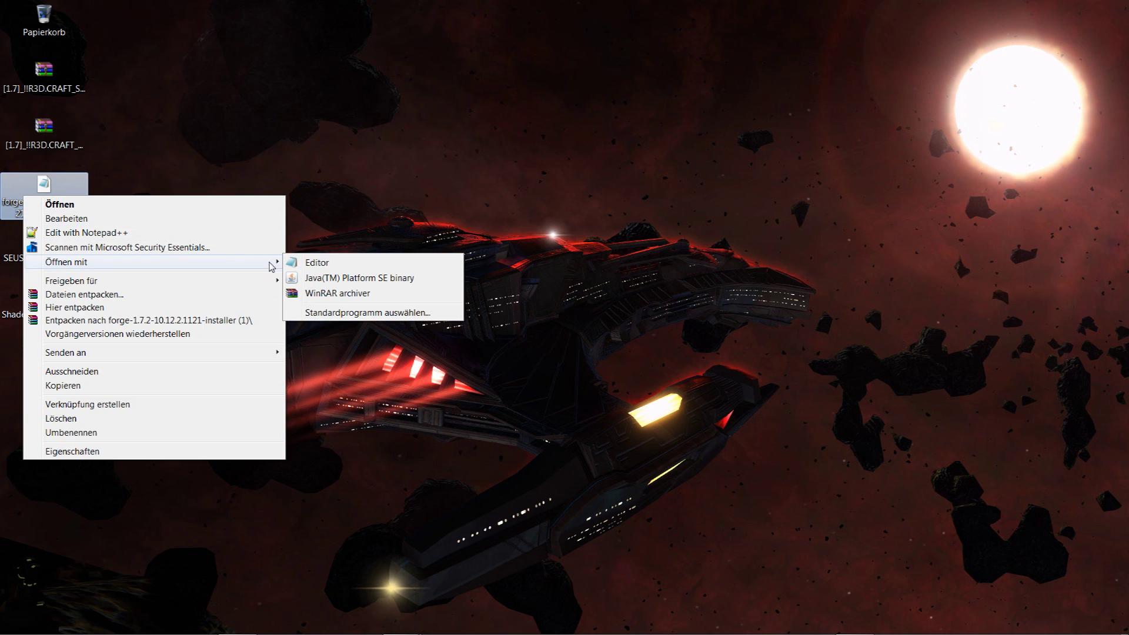
click(411, 306)
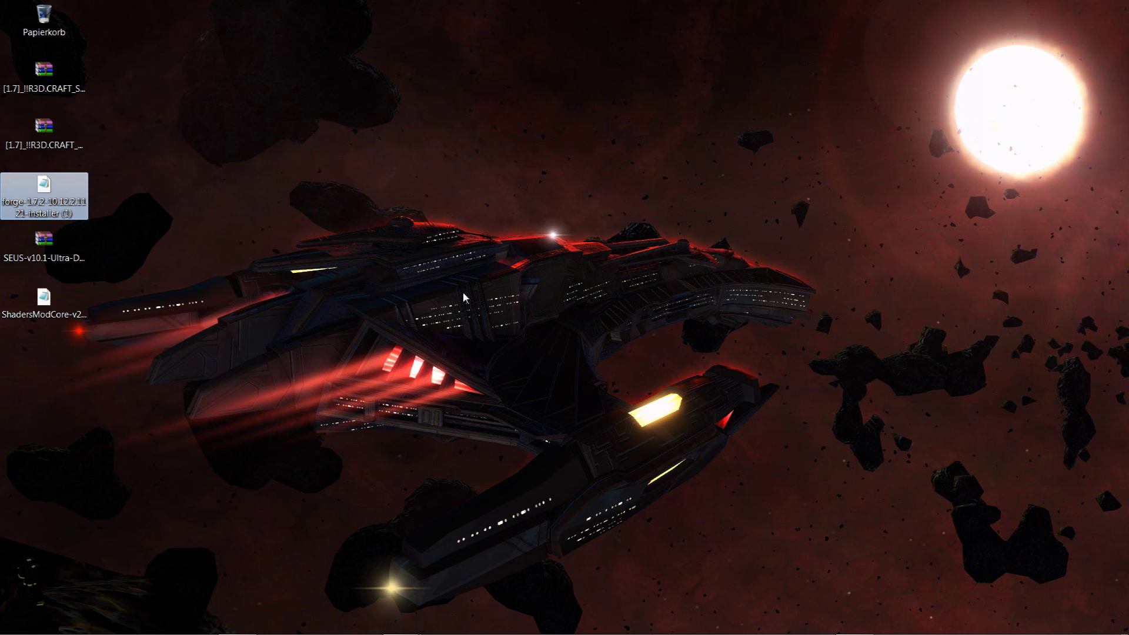
click(537, 397)
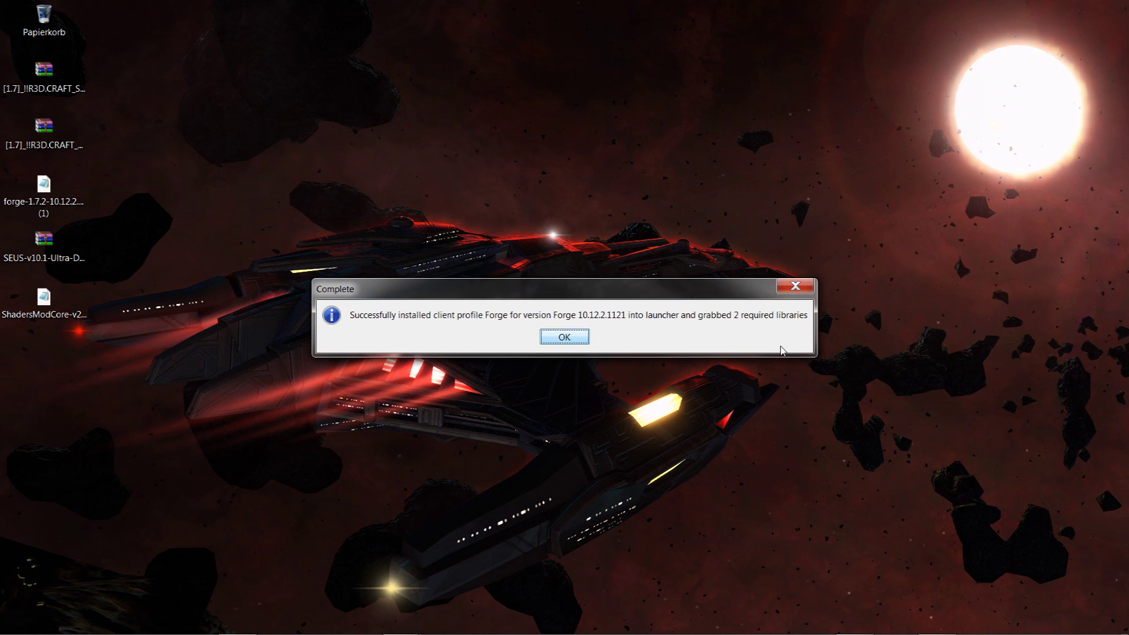
click(568, 337)
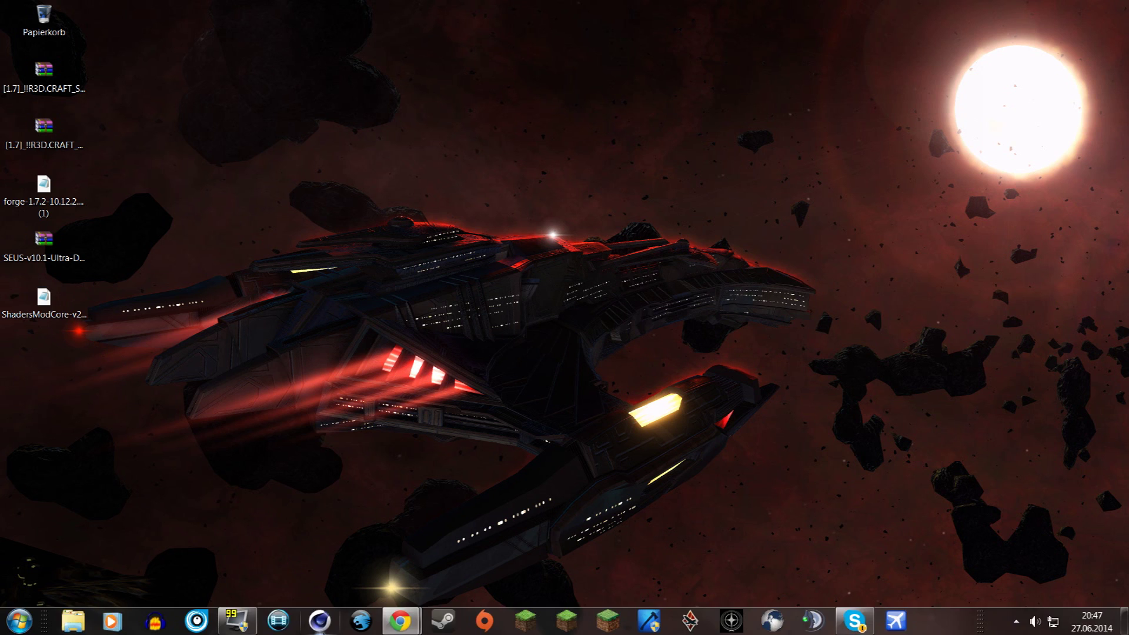
Step: Set the profile's version to release 1.7.2-Forge10.12.2.1121 and save the profile
mouse_move(399, 611)
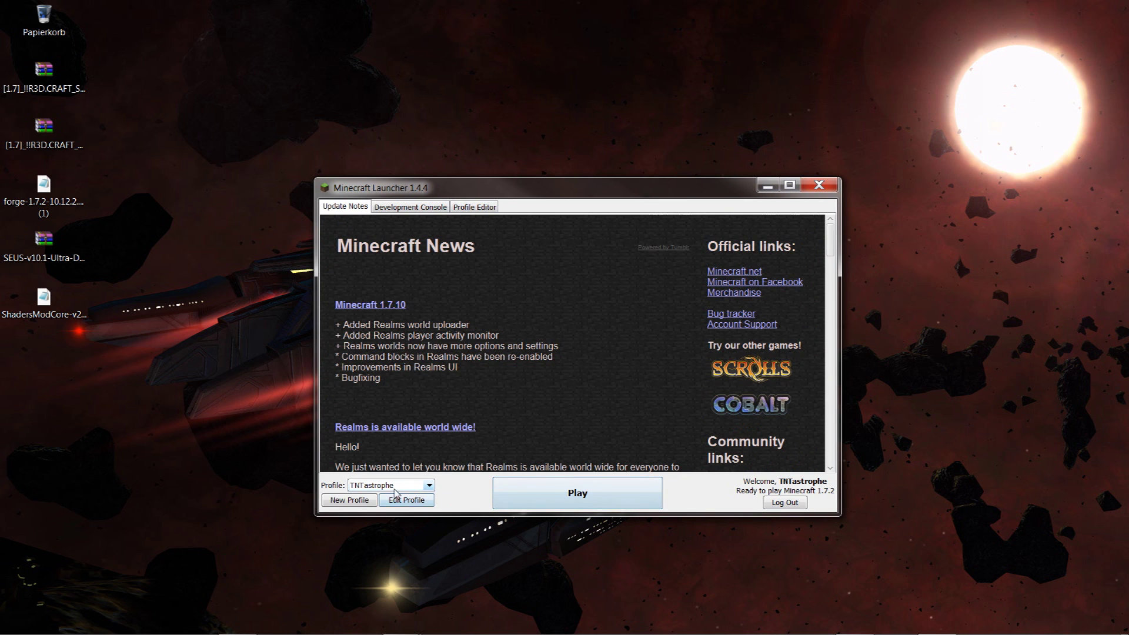
click(402, 502)
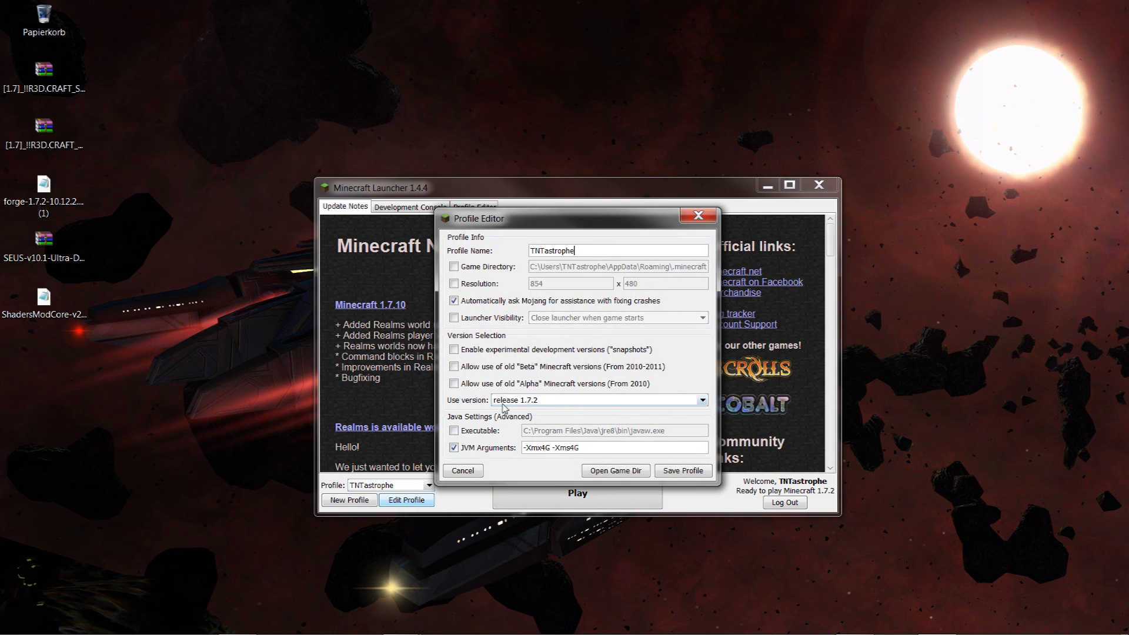
click(562, 404)
scroll(547, 464, down, 5)
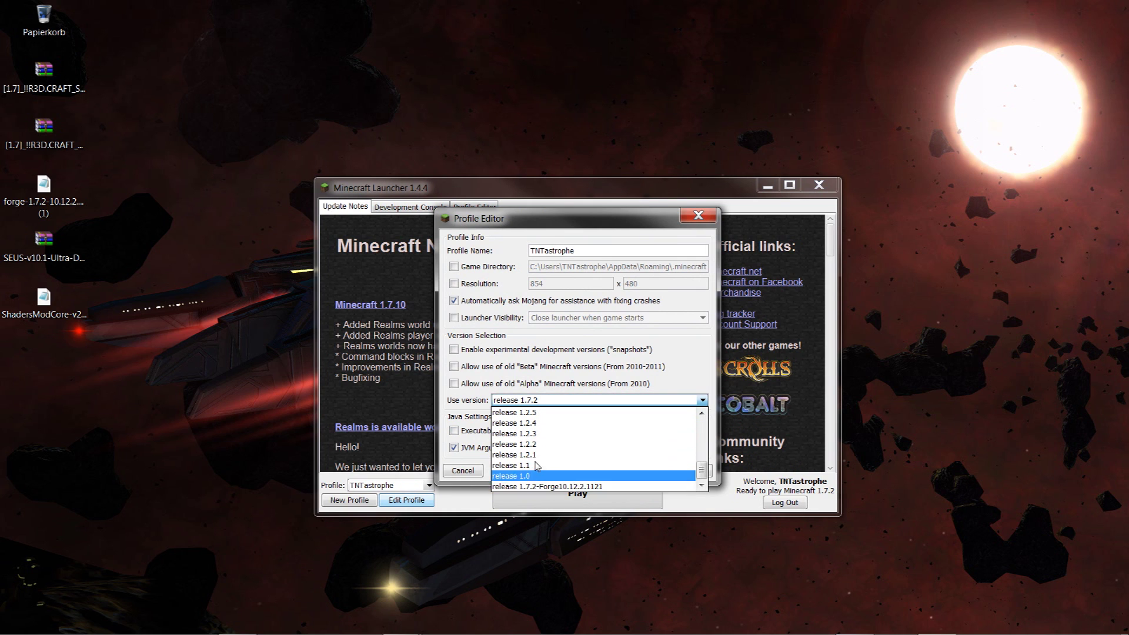
click(540, 487)
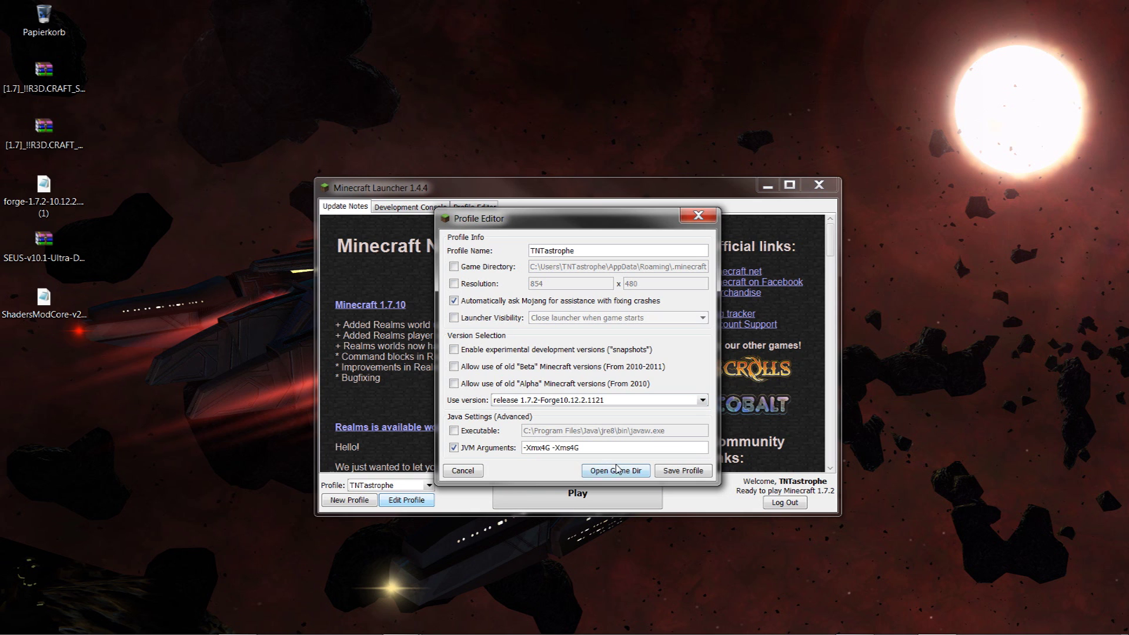
click(680, 471)
Step: Launch the game with the Forge profile, look at Options, then quit the game
click(532, 497)
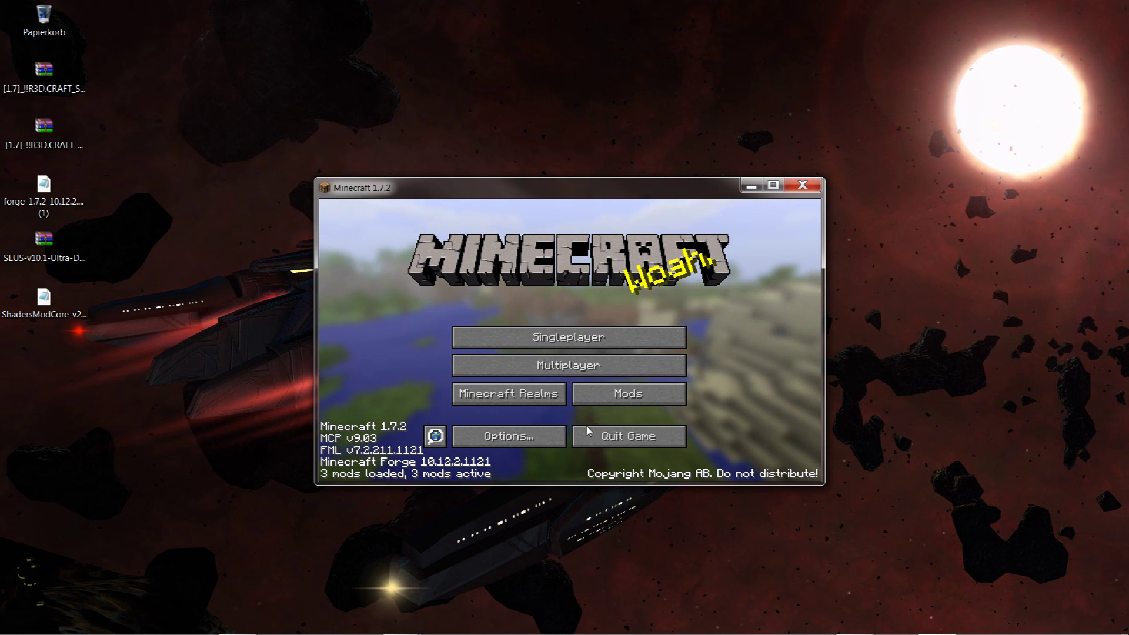
click(509, 436)
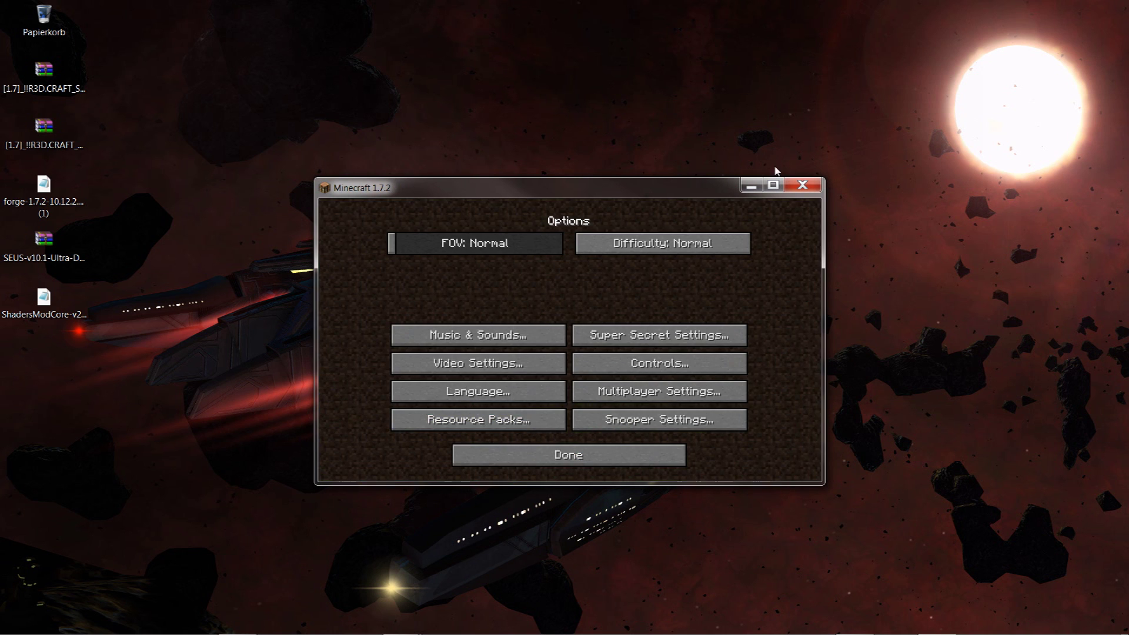
click(580, 458)
click(639, 447)
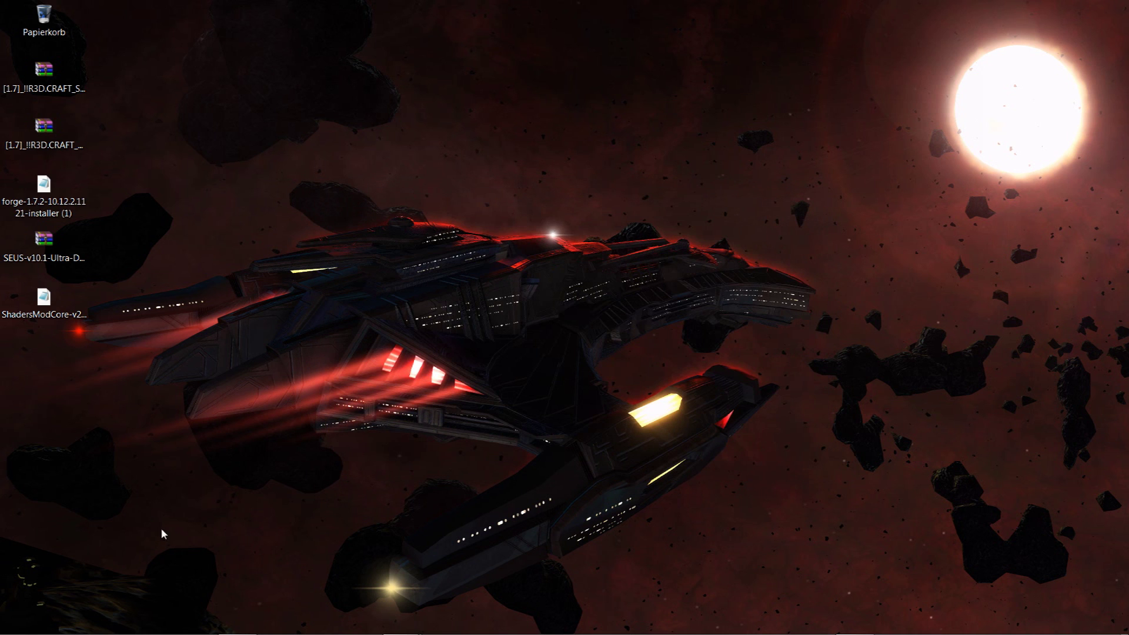
Step: Rearrange the Forge installer and ShadersModCore files on the desktop
drag(44, 194, 398, 252)
drag(45, 305, 484, 307)
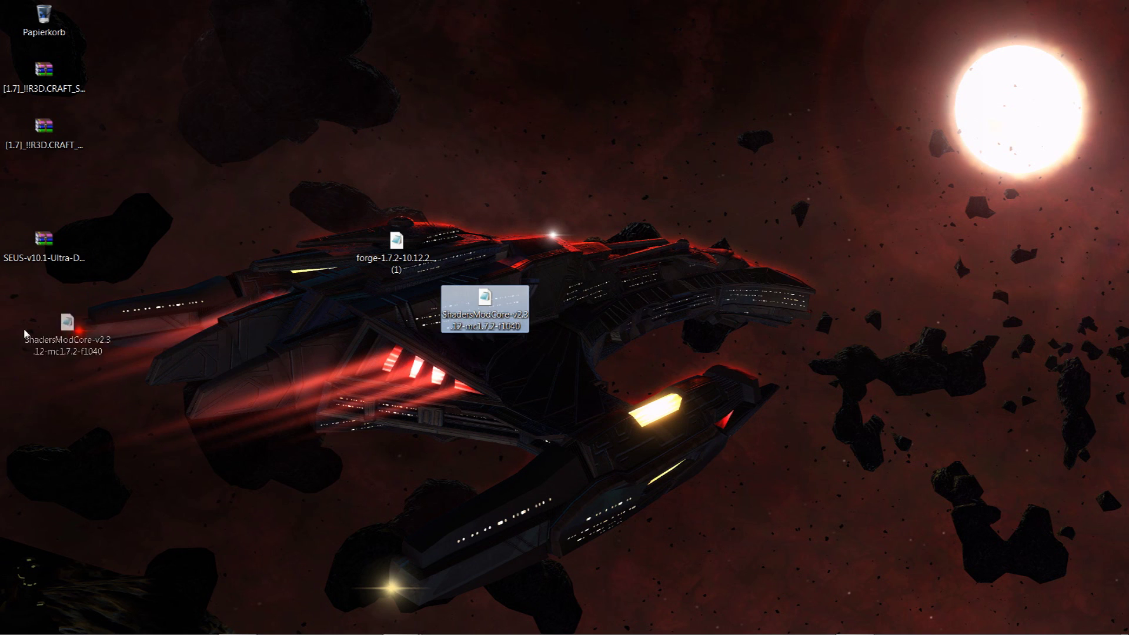
drag(50, 330, 50, 330)
click(290, 221)
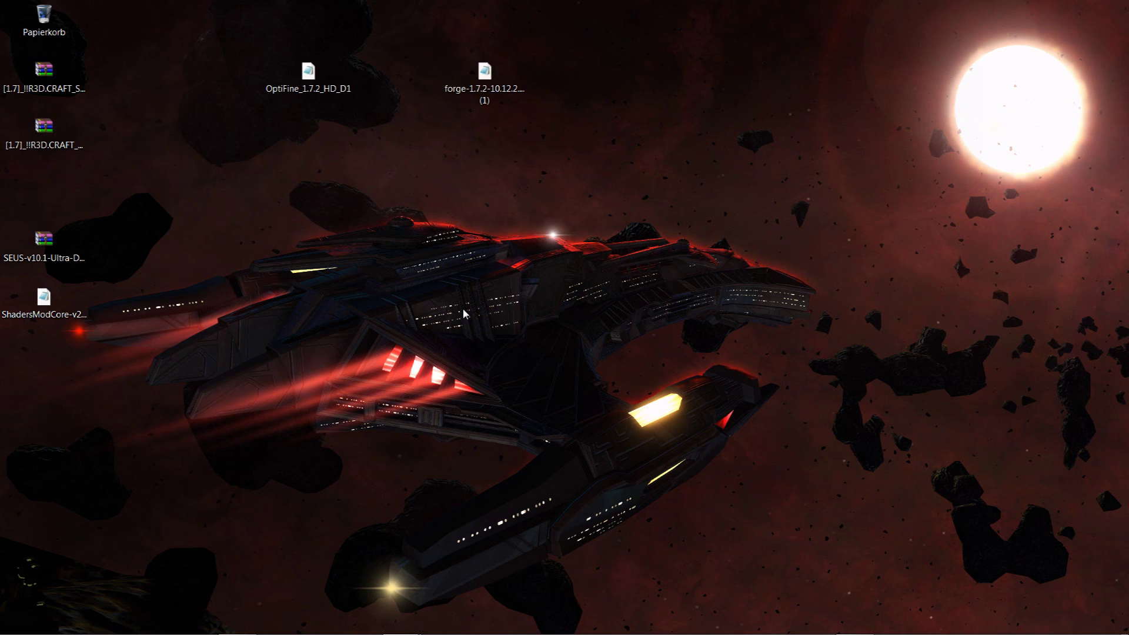
Step: Open %appdata%\.minecraft in Explorer through the Run dialog
key(super+r)
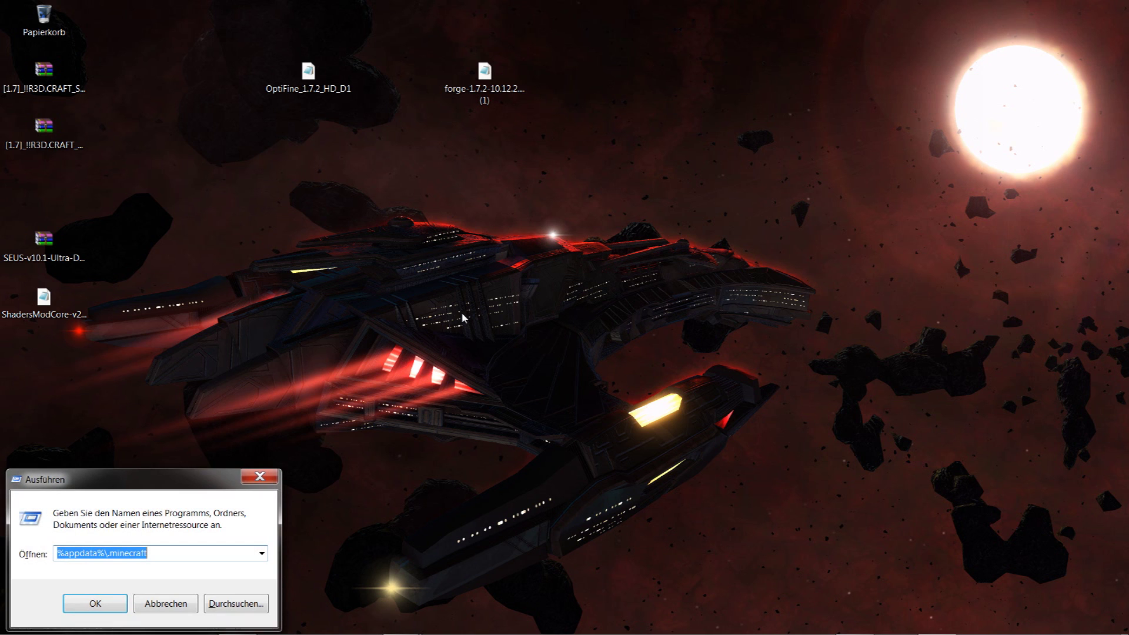
drag(141, 484, 361, 258)
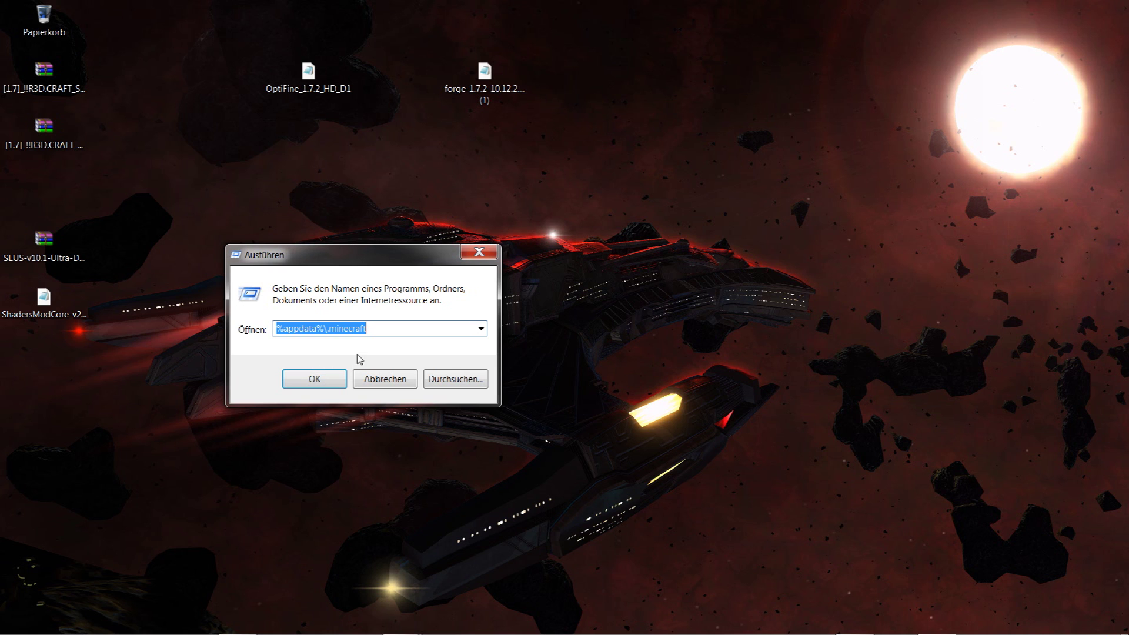
click(353, 329)
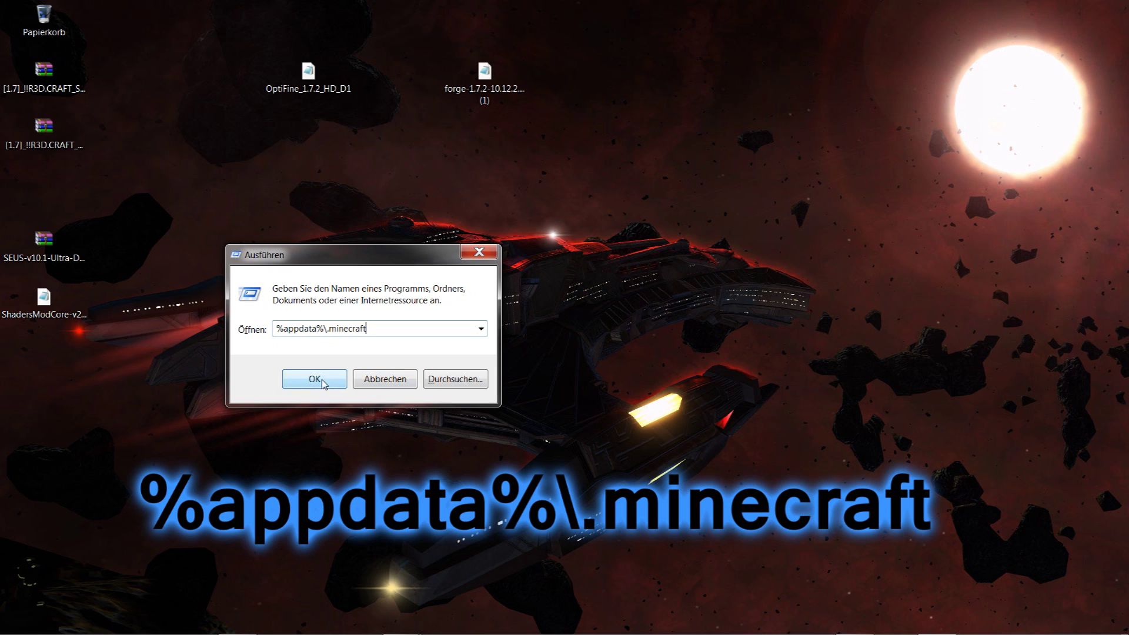
drag(362, 287, 156, 486)
key(Return)
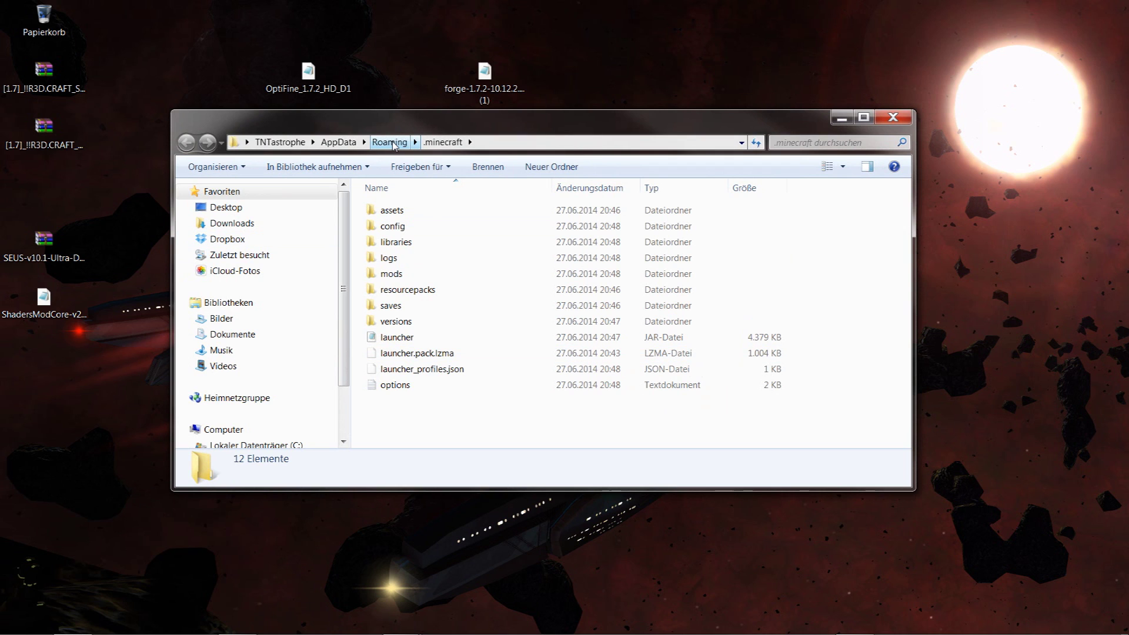
Step: Go back into the .minecraft folder and open its mods folder
click(392, 141)
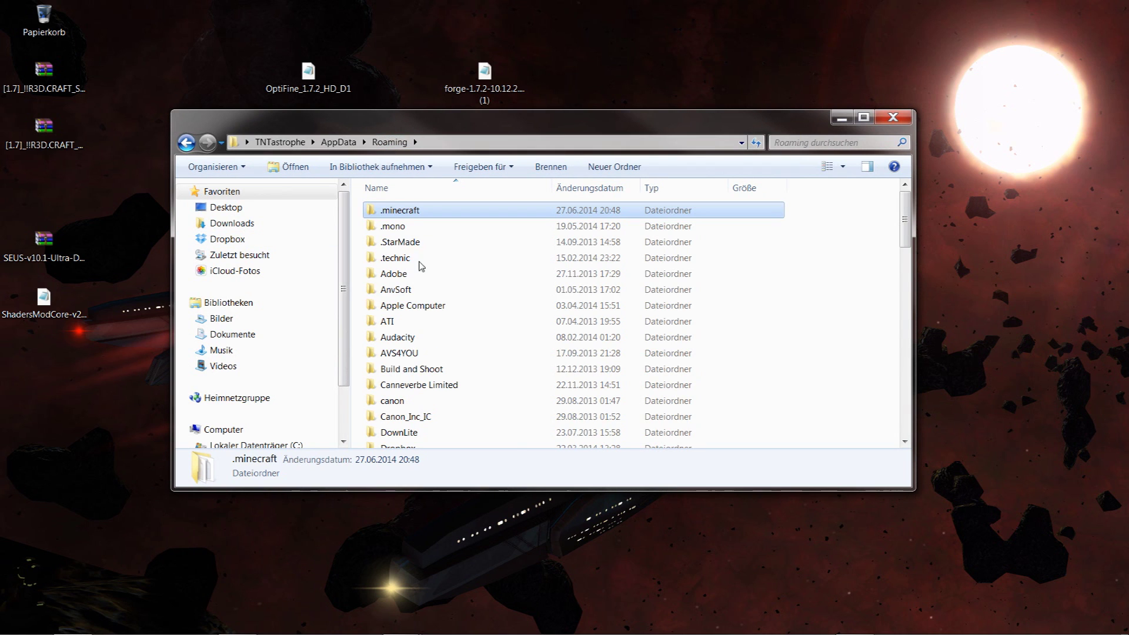
double_click(431, 217)
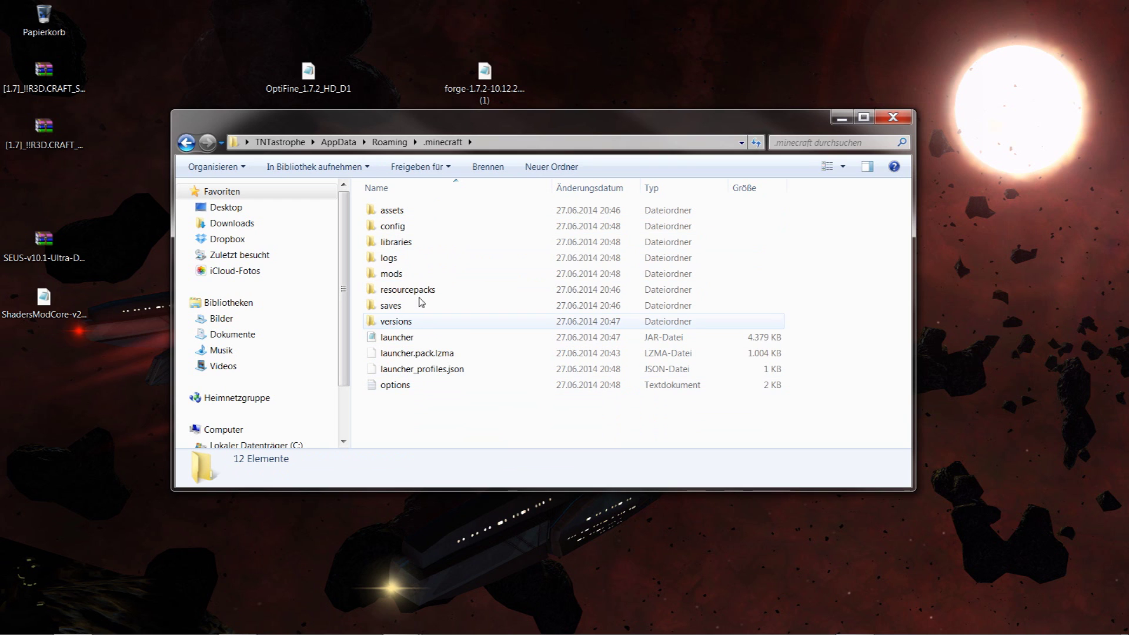
click(411, 276)
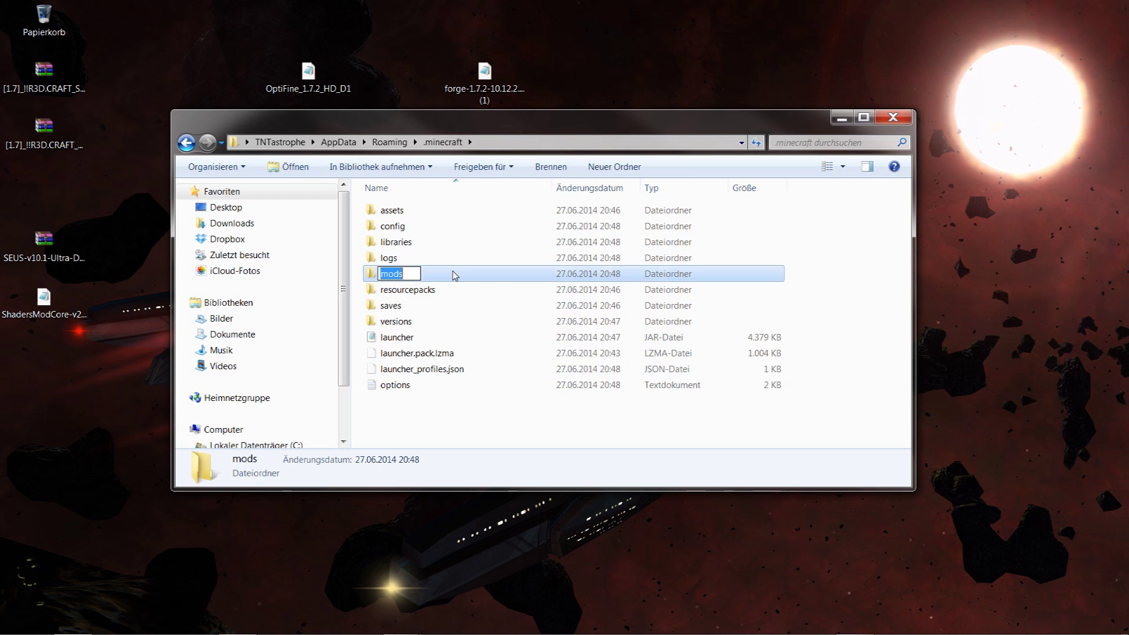
double_click(453, 275)
Step: Drag OptiFine_1.7.2_HD_D1 and ShadersModCore-v2.3.12-mc1.7.2-f1040 from the desktop into mods, then return to .minecraft
drag(377, 121, 464, 186)
drag(308, 74, 615, 359)
drag(59, 306, 412, 294)
drag(411, 294, 588, 365)
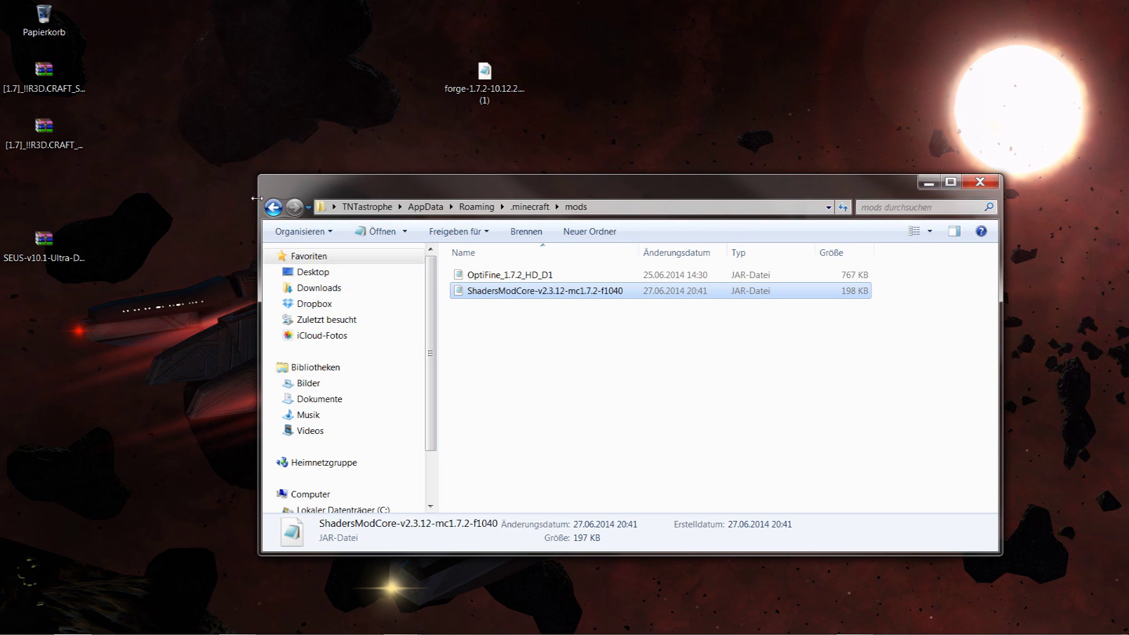
click(273, 207)
drag(493, 176, 399, 132)
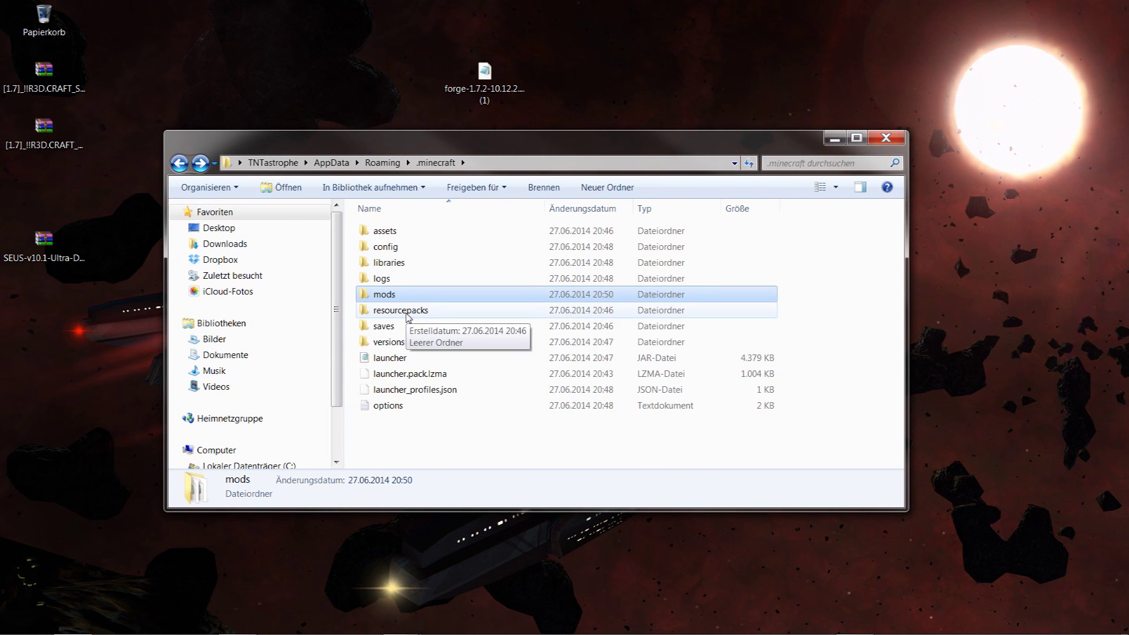
Step: Move the N_MAPS_SR-128x_v0.1.8 and SR-128x_v0.1.9 archives into resourcepacks, then return to .minecraft
double_click(406, 311)
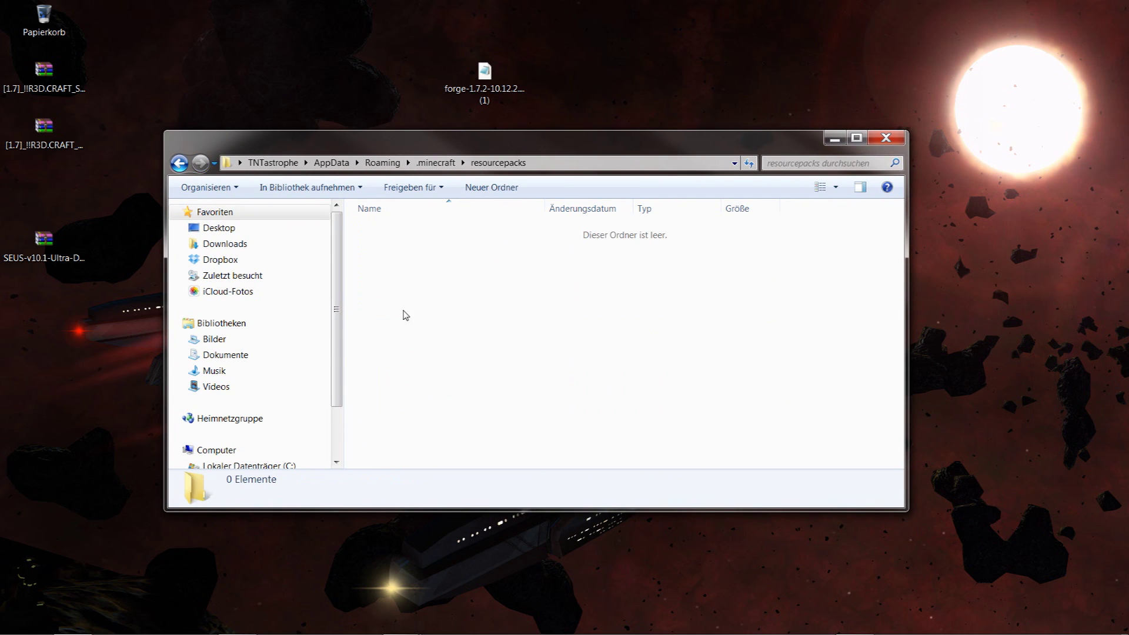
drag(48, 178, 545, 318)
drag(545, 318, 545, 319)
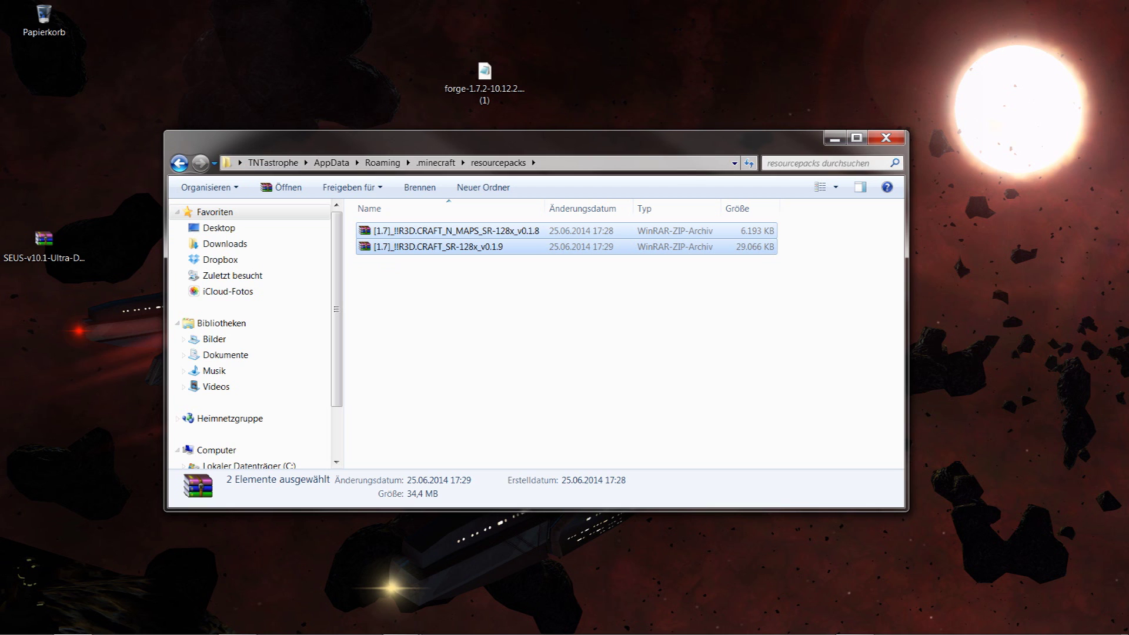
click(488, 282)
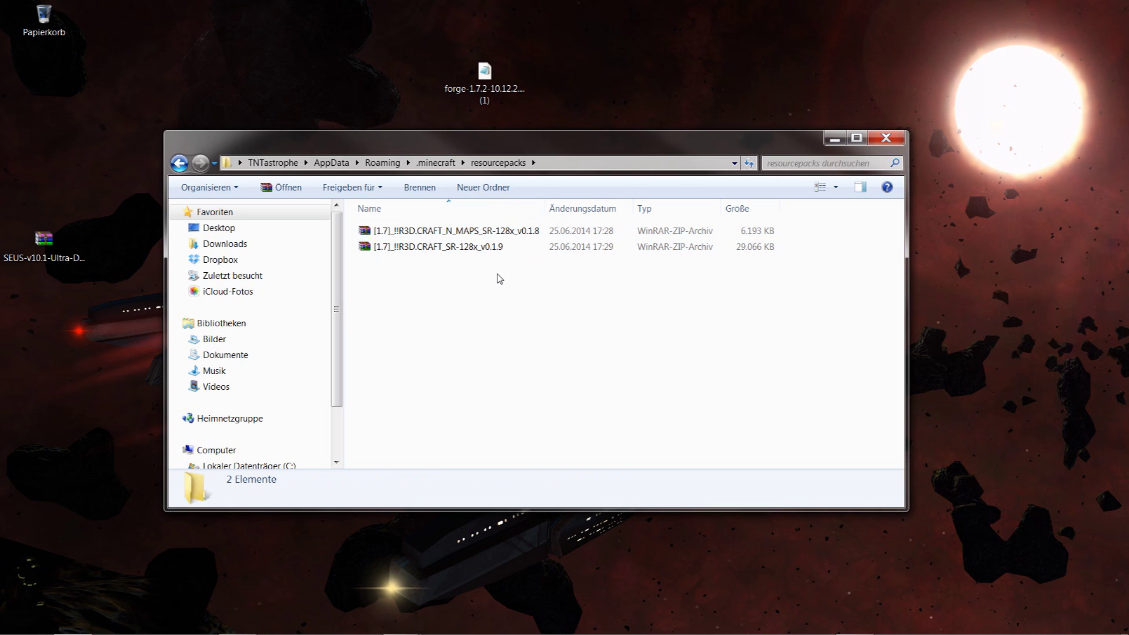
Step: Launch Minecraft and open the shaderpacks folder from Options > Shaders
click(180, 162)
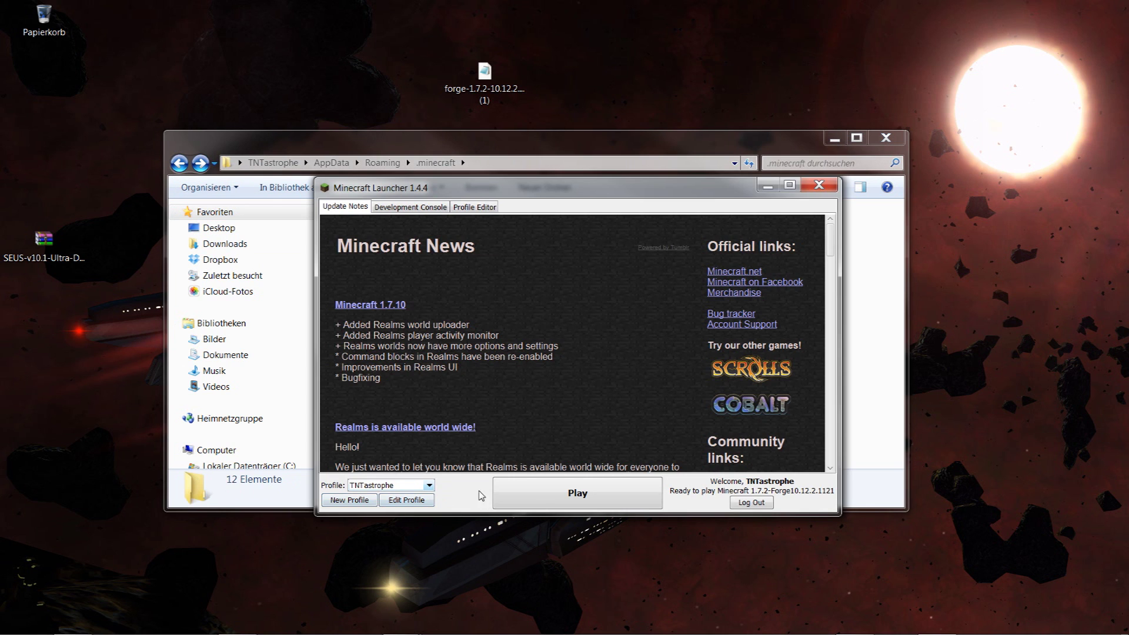
click(544, 503)
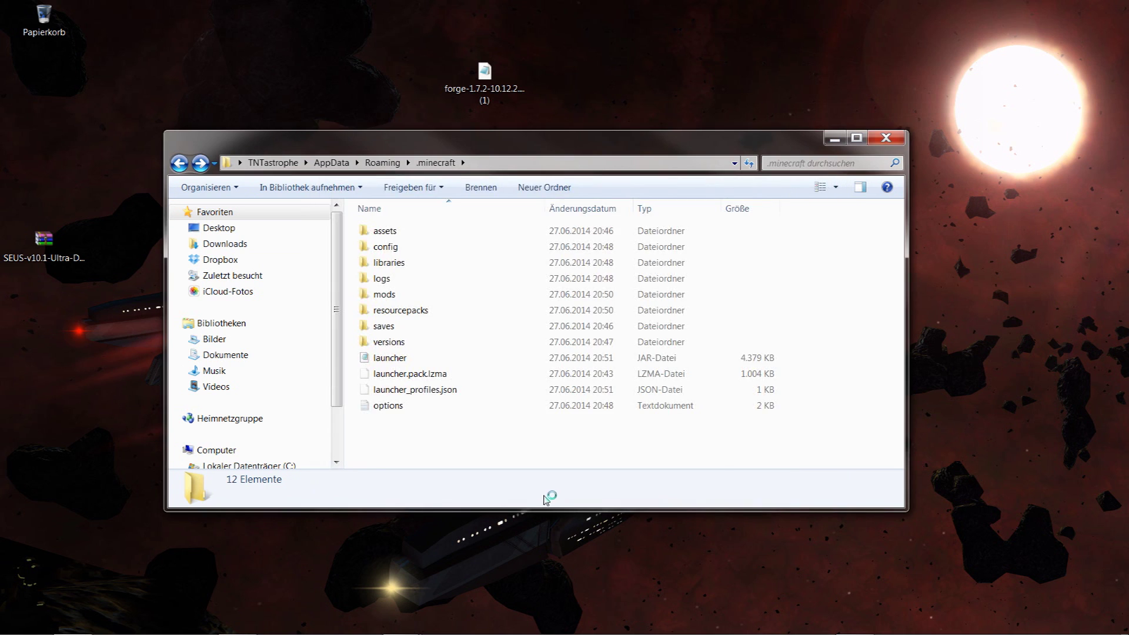
click(509, 437)
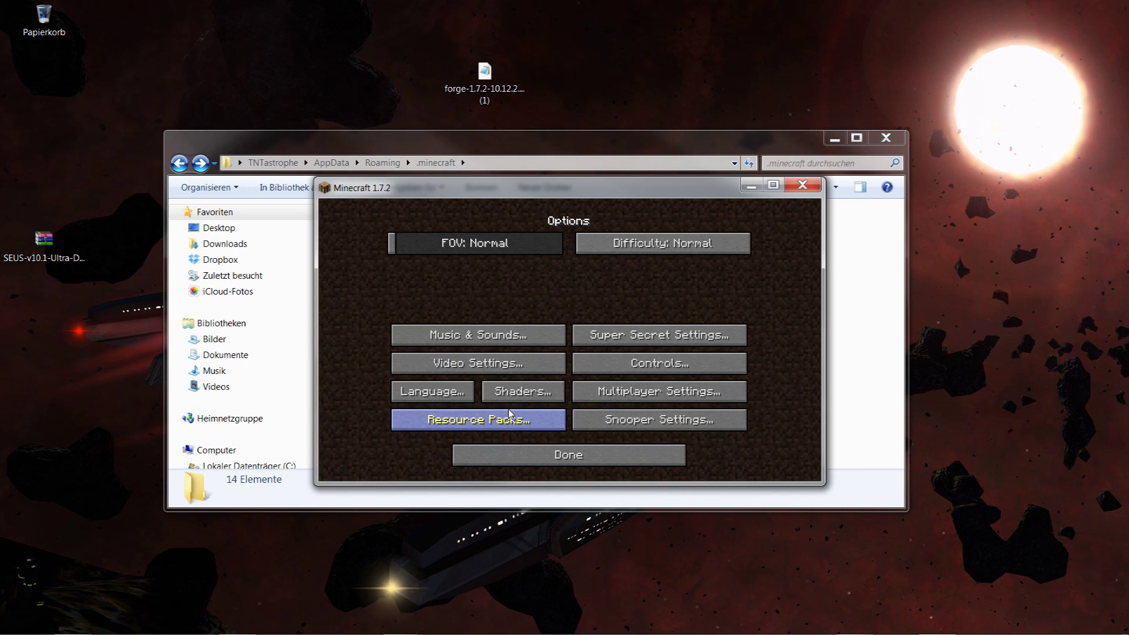
click(511, 400)
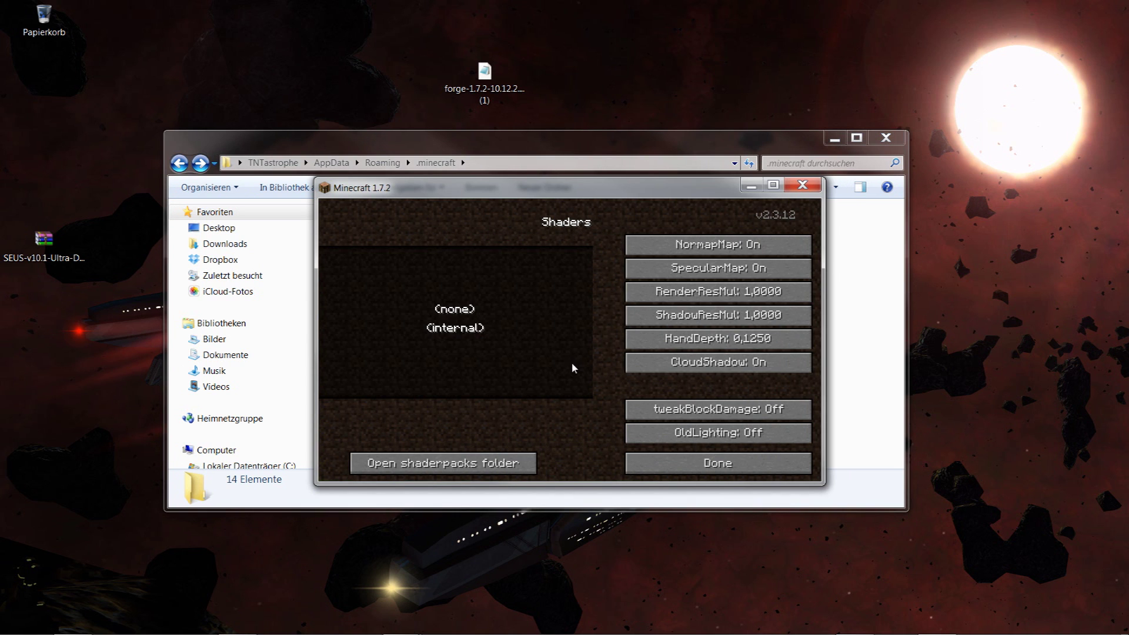
click(503, 467)
Step: Drag the SEUS-v10.1-Ultra-DOF archive into shaderpacks and bring the Shaders screen back
drag(44, 239, 500, 327)
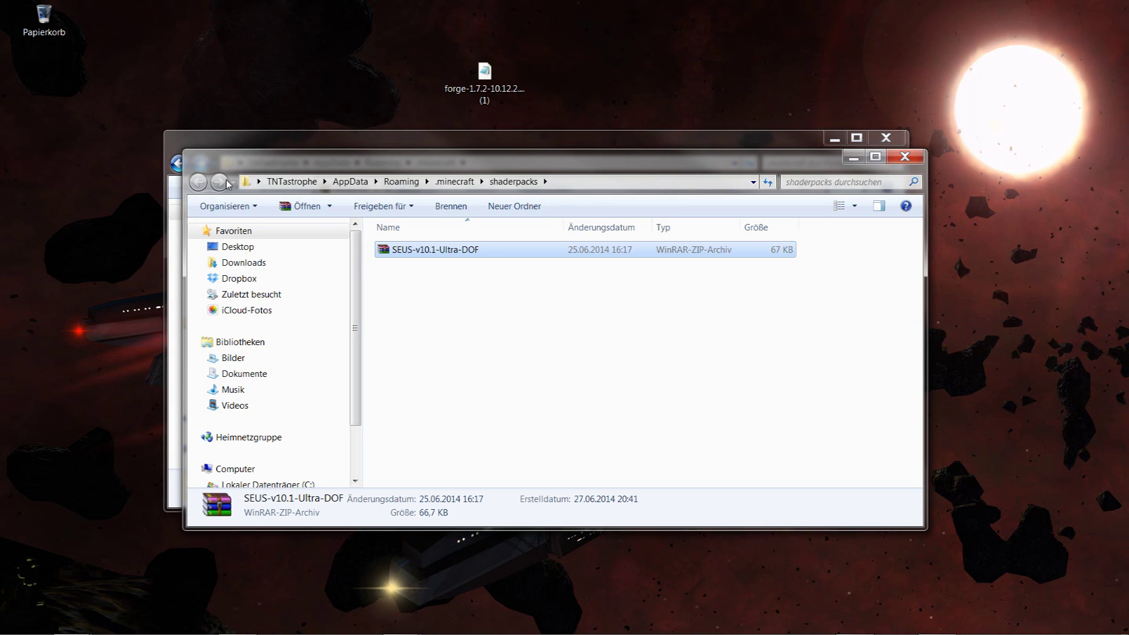
drag(360, 158, 324, 347)
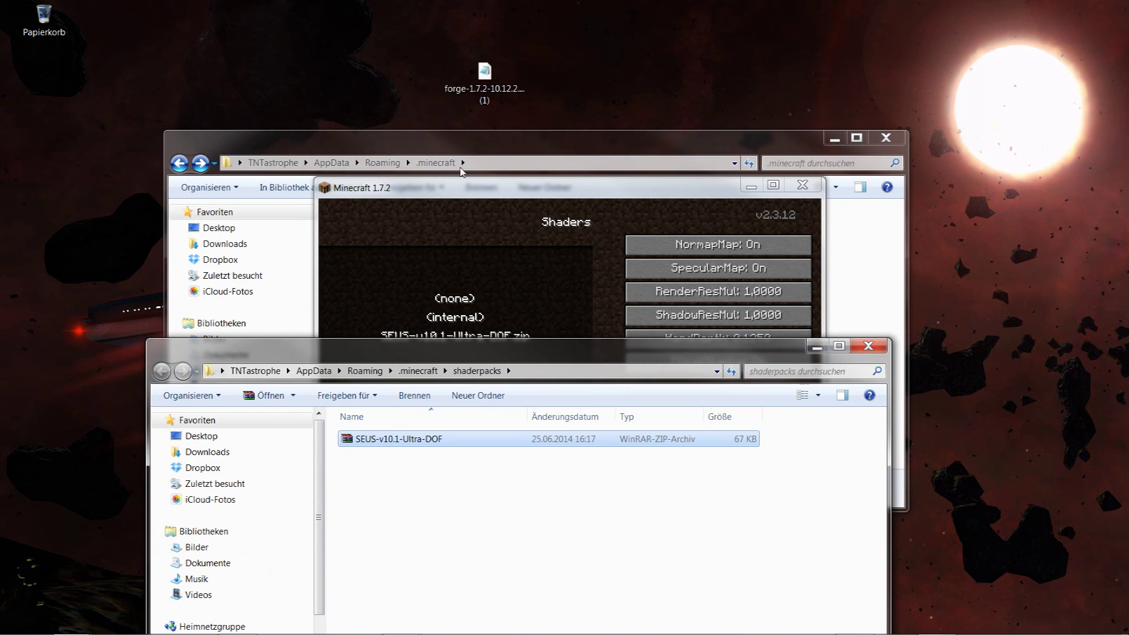
click(477, 189)
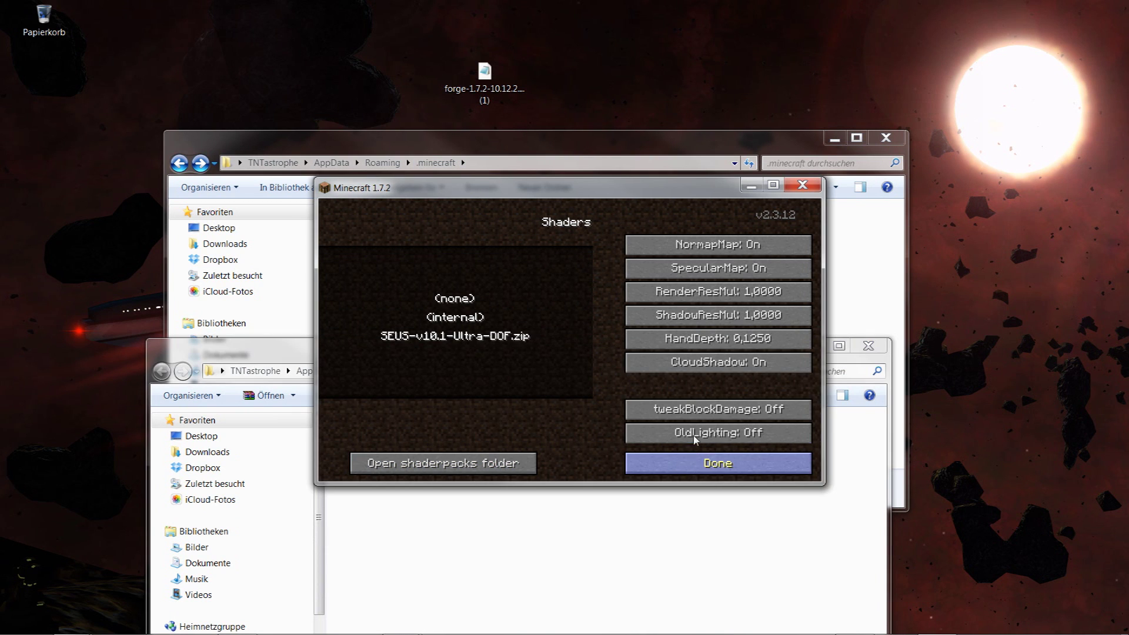